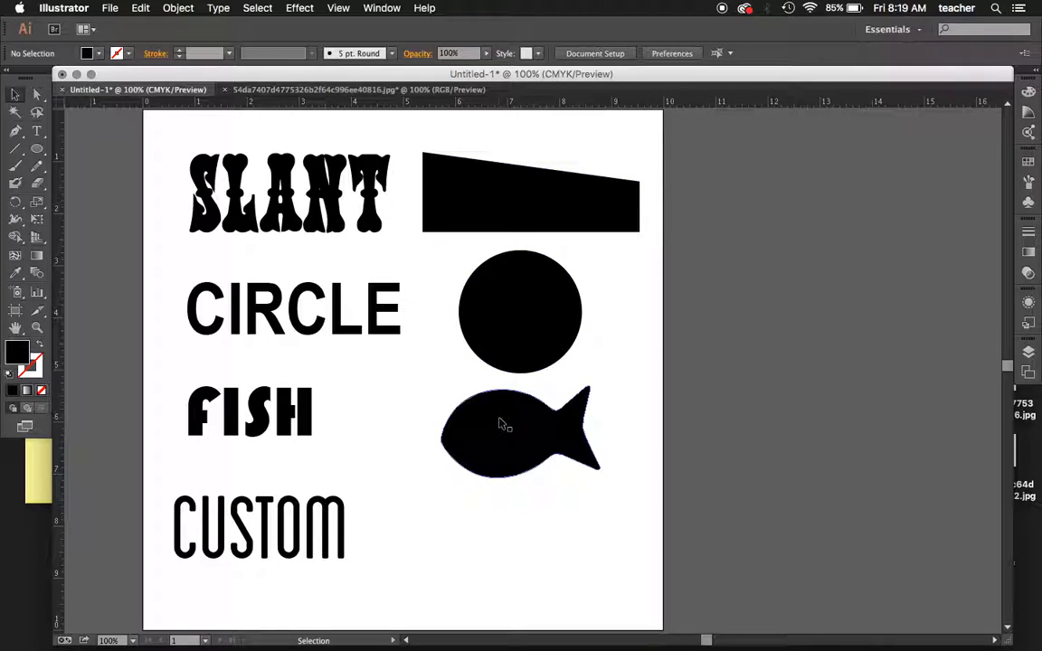
- Move the slanted shape slightly closer to the SLANT text and bring it to the front of the stacking order
{"action": "left_click", "coordinate": [506, 454]}
{"action": "left_click", "coordinate": [466, 330]}
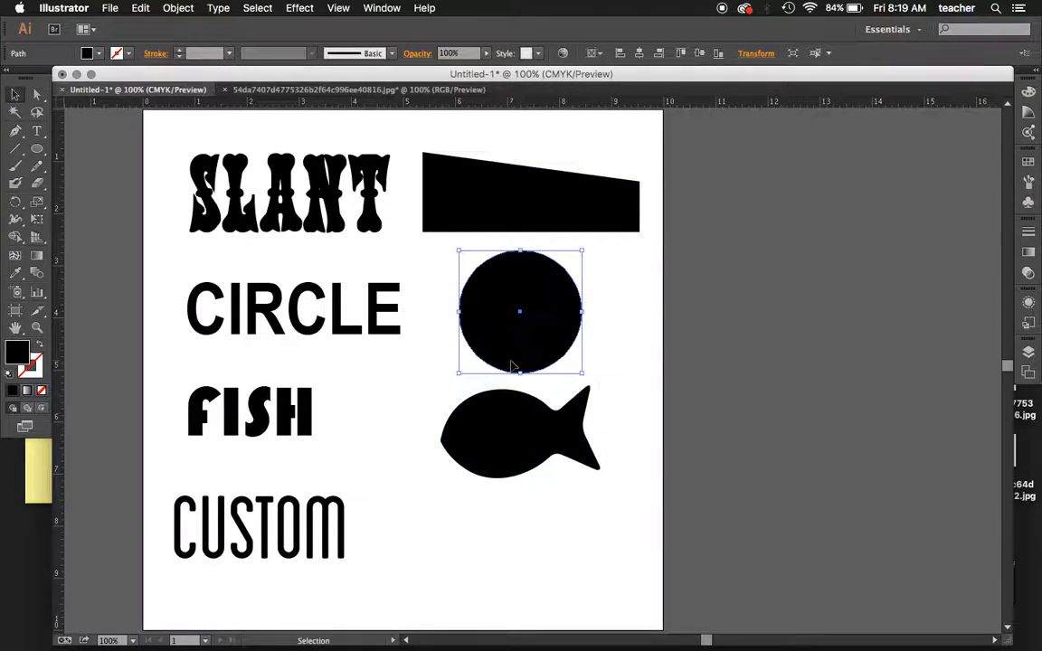
{"action": "left_click", "coordinate": [471, 197]}
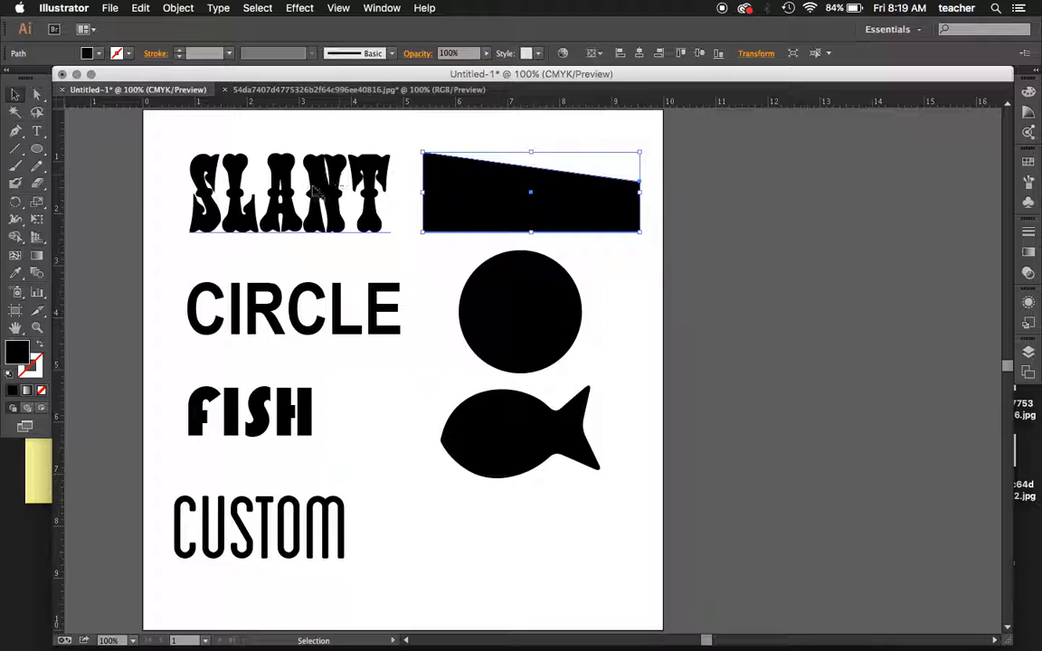
{"action": "mouse_move", "coordinate": [458, 205]}
{"action": "left_mouse_down"}
{"action": "mouse_move", "coordinate": [360, 193]}
{"action": "mouse_move", "coordinate": [407, 184]}
{"action": "mouse_move", "coordinate": [465, 194]}
{"action": "mouse_move", "coordinate": [323, 203]}
{"action": "mouse_move", "coordinate": [454, 181]}
{"action": "mouse_move", "coordinate": [465, 195]}
{"action": "mouse_move", "coordinate": [447, 202]}
{"action": "left_mouse_up"}
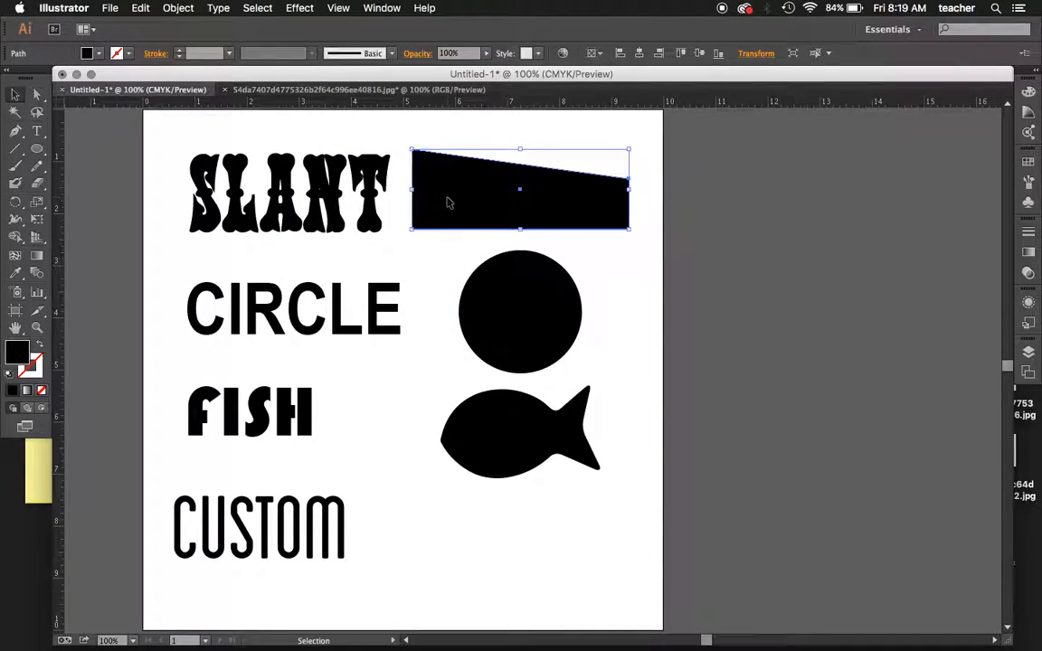
{"action": "left_click", "coordinate": [178, 8]}
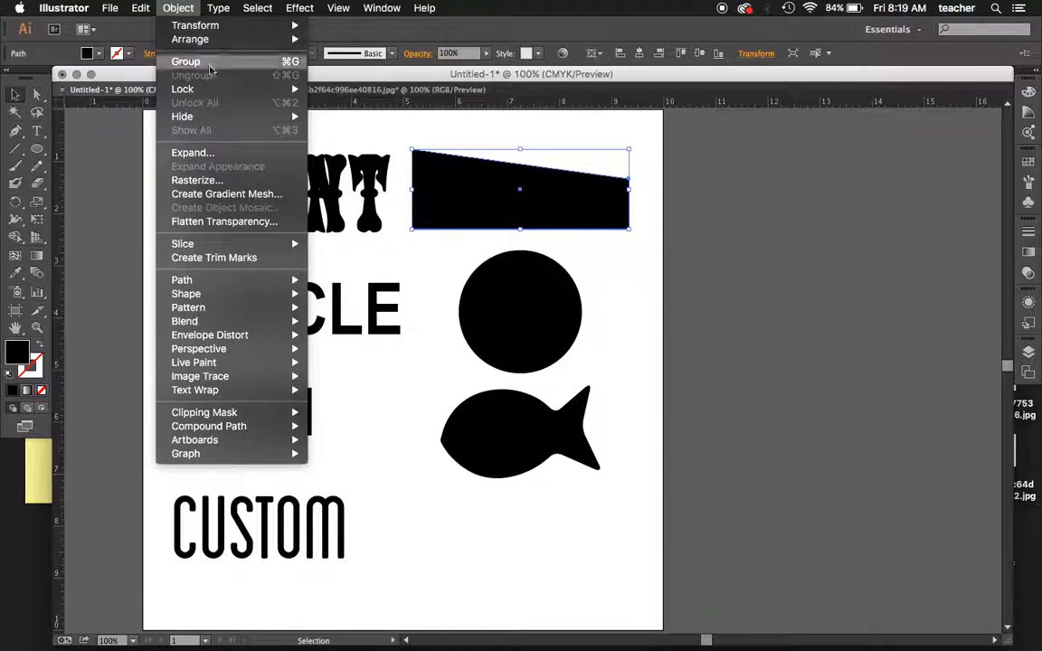
{"action": "mouse_move", "coordinate": [210, 39]}
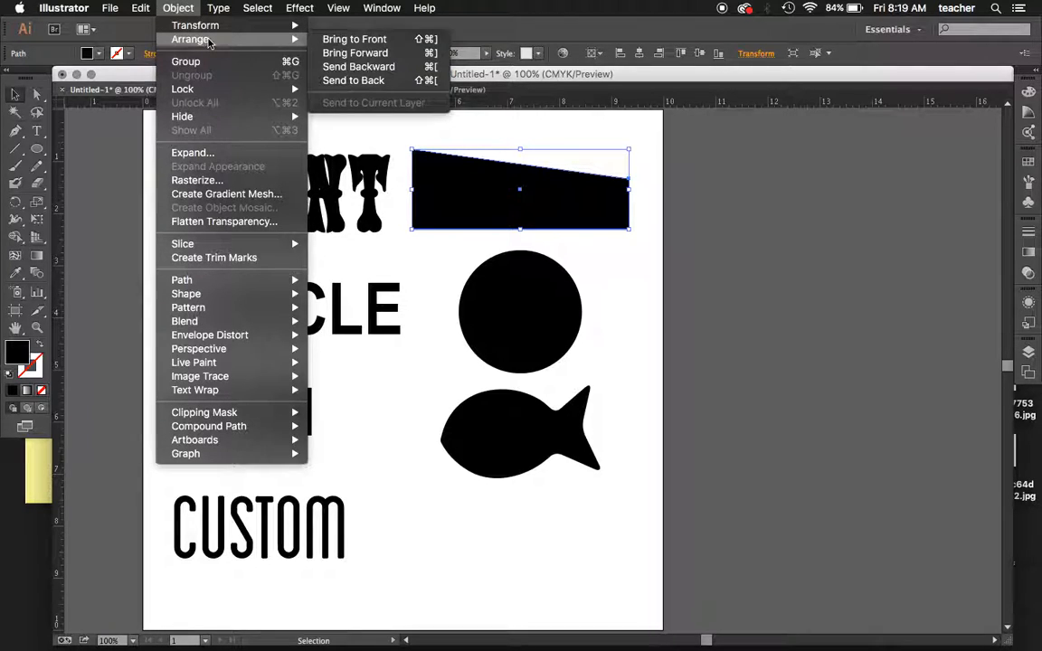
{"action": "left_click", "coordinate": [363, 40]}
- Duplicate the slanted shape, circle and fish together onto the empty canvas beside the artboard
{"action": "left_click_drag", "start_coordinate": [632, 471], "coordinate": [493, 175]}
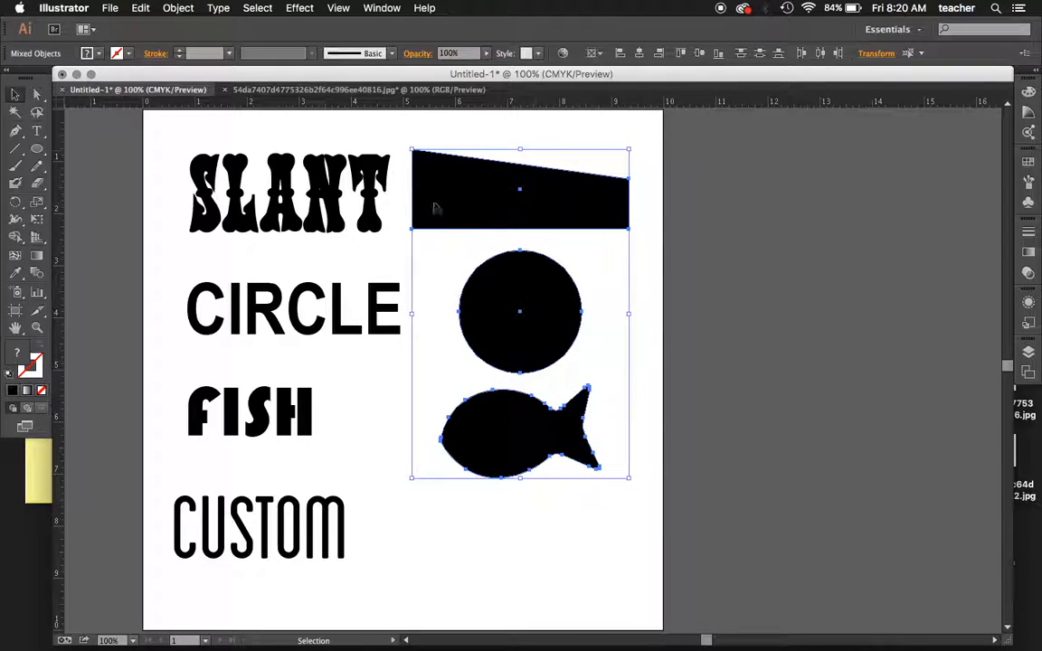
{"action": "left_click_drag", "start_coordinate": [491, 312], "coordinate": [826, 307]}
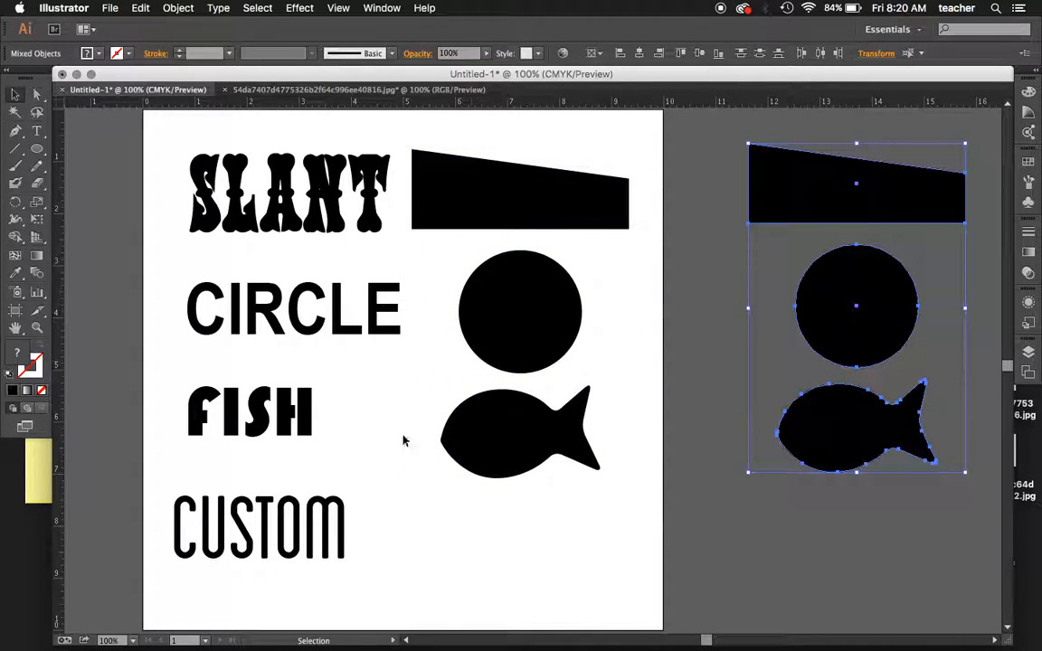
{"action": "left_click", "coordinate": [521, 516]}
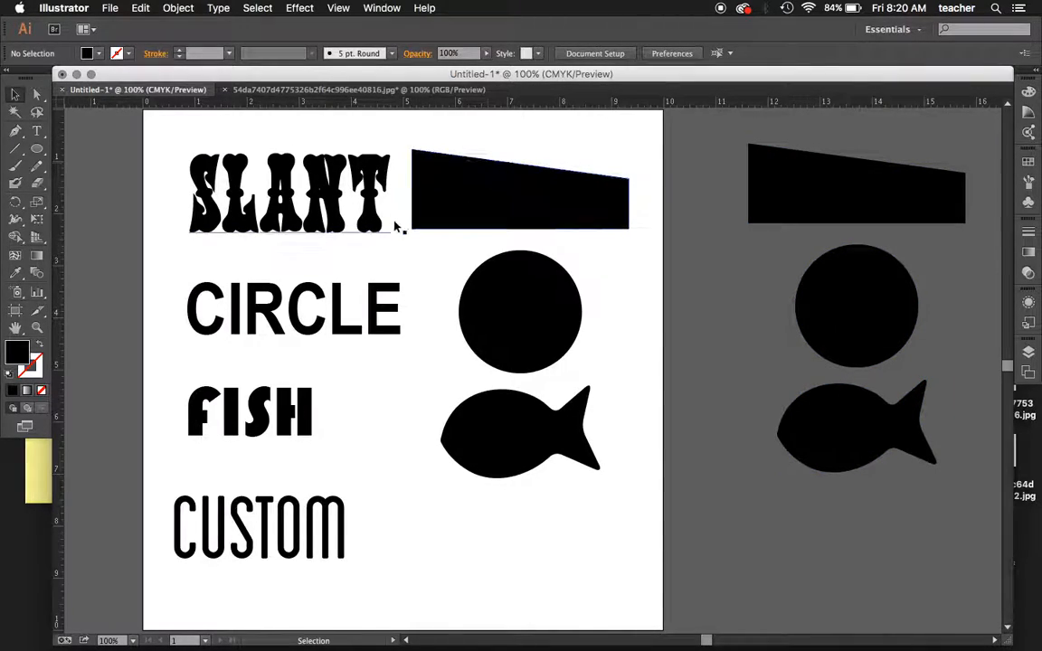
- Envelope-distort the SLANT text into the slanted shape with Make with Top Object, and place it in the artboard's upper-left area
{"action": "left_click", "coordinate": [331, 131]}
{"action": "left_click_drag", "start_coordinate": [330, 131], "coordinate": [453, 190]}
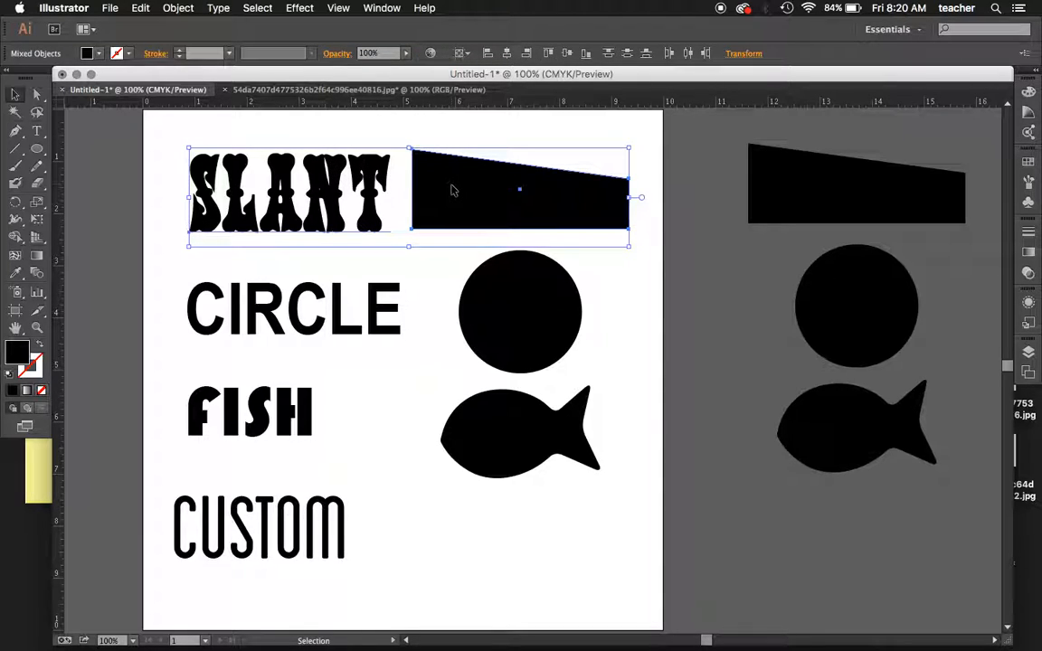
{"action": "left_click", "coordinate": [168, 7]}
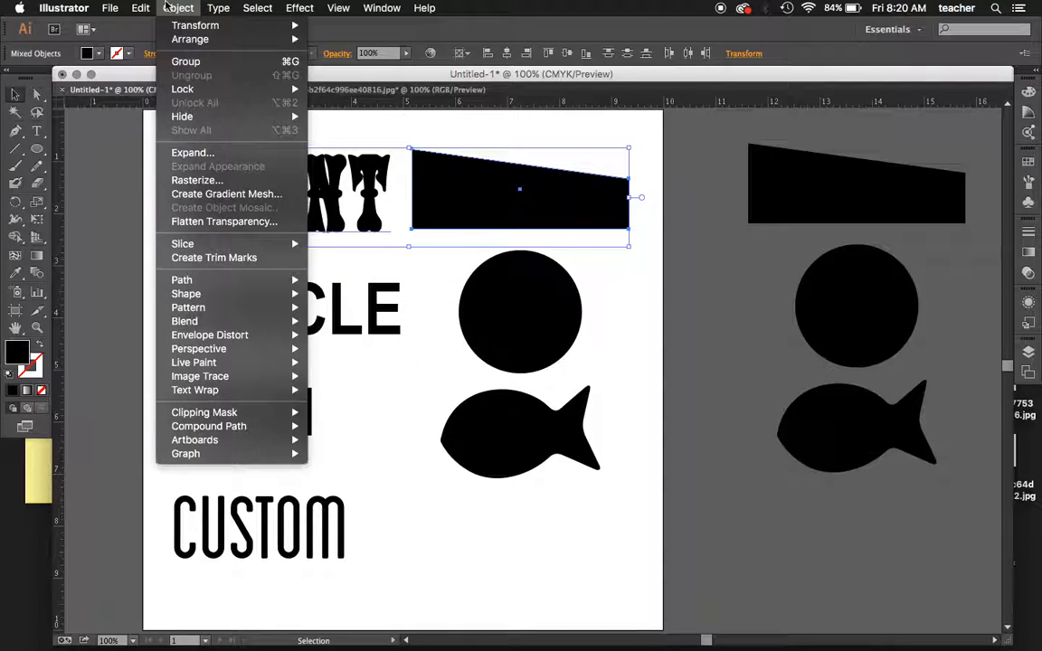
{"action": "mouse_move", "coordinate": [210, 336]}
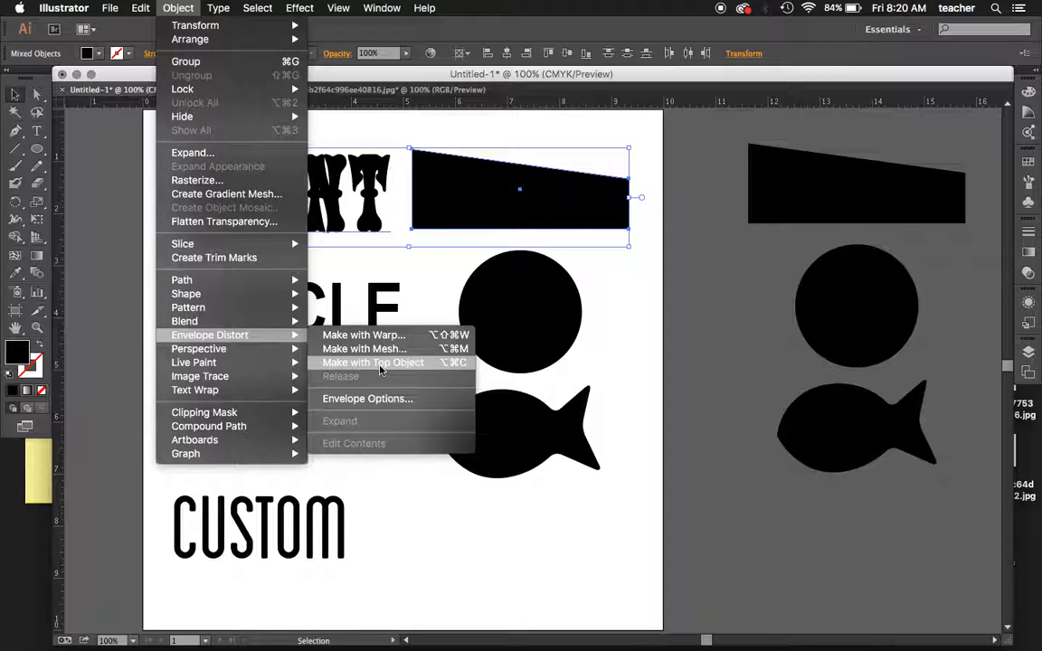
{"action": "left_click", "coordinate": [380, 364]}
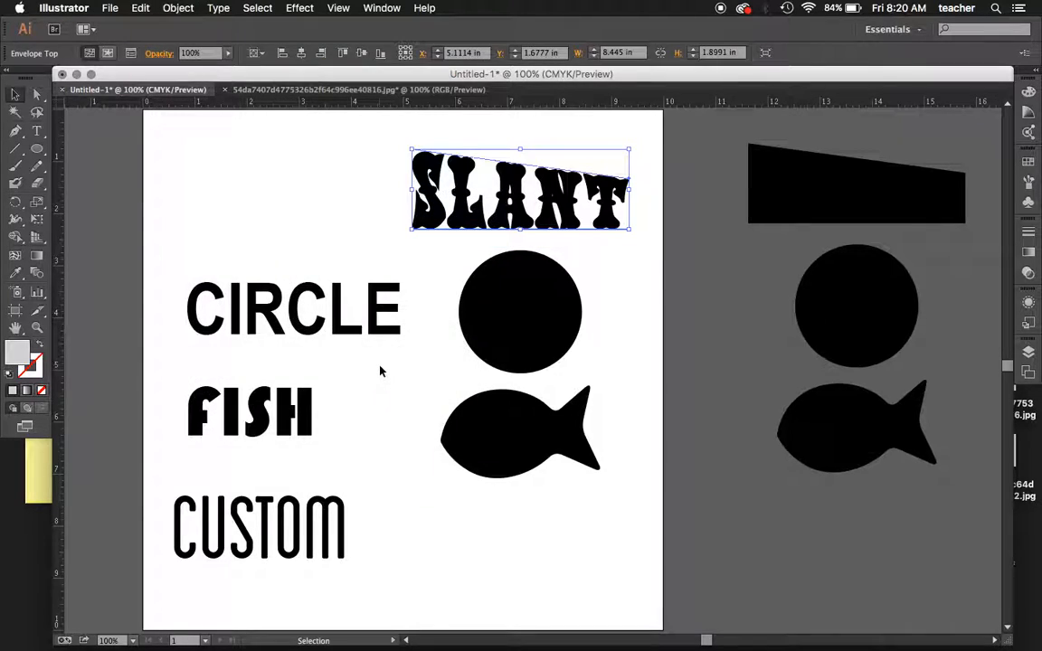
{"action": "left_click", "coordinate": [323, 126]}
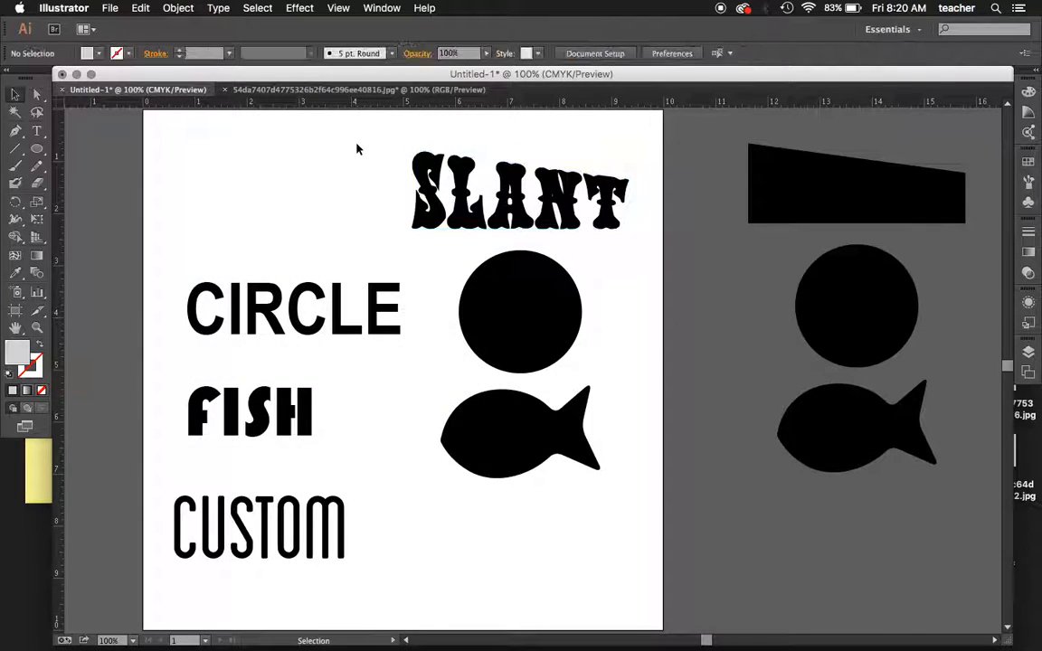
{"action": "left_click_drag", "start_coordinate": [534, 188], "coordinate": [309, 160]}
{"action": "left_click", "coordinate": [496, 164]}
- Envelope-distort the CIRCLE text into the artboard's circle with Make with Top Object, and move it up beside SLANT
{"action": "left_click_drag", "start_coordinate": [341, 246], "coordinate": [533, 342]}
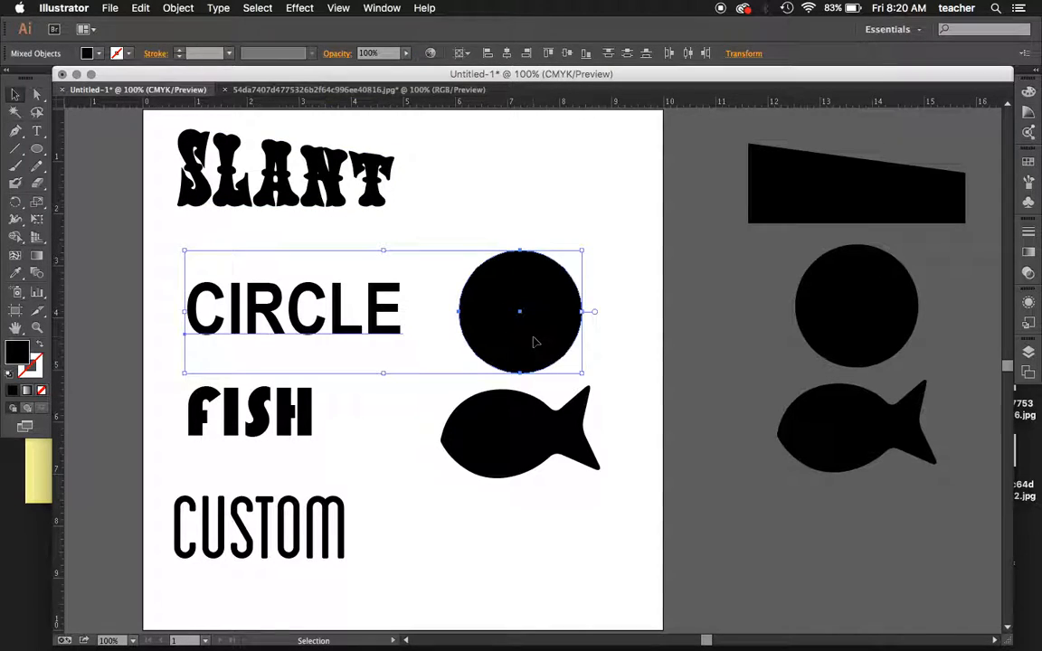
{"action": "left_click", "coordinate": [225, 7]}
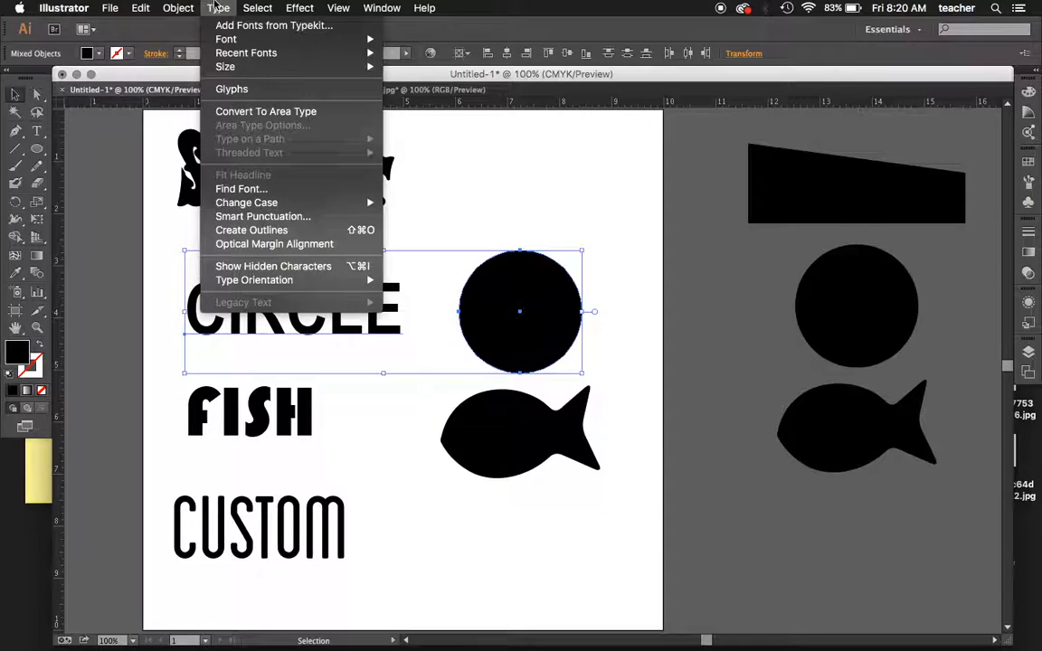
{"action": "mouse_move", "coordinate": [178, 8]}
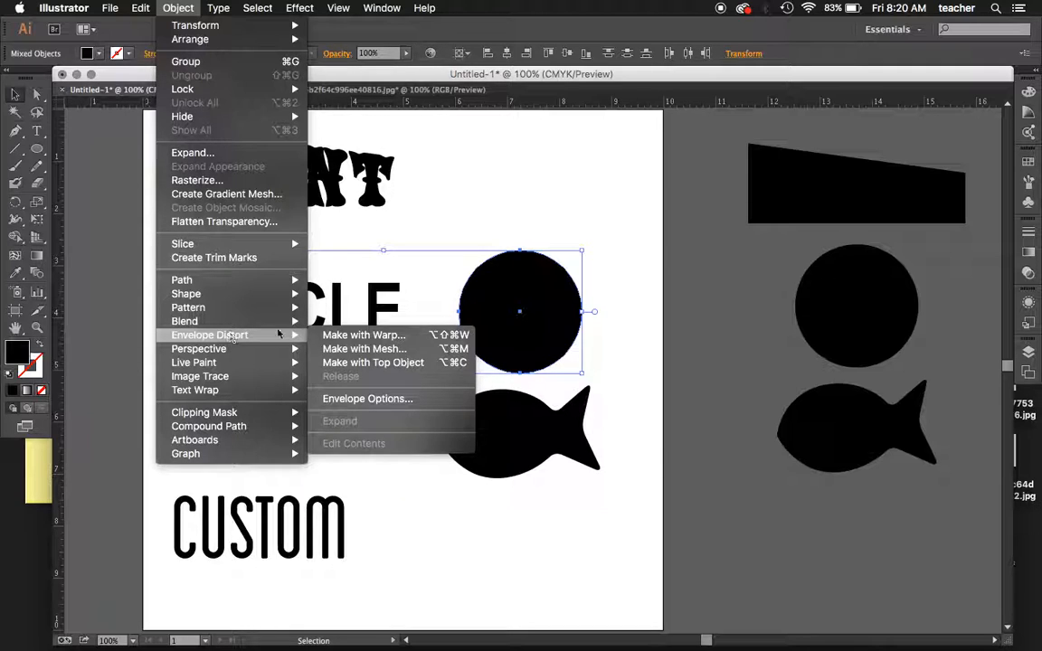
{"action": "left_click", "coordinate": [366, 362]}
{"action": "left_click_drag", "start_coordinate": [519, 308], "coordinate": [513, 202]}
{"action": "left_click", "coordinate": [490, 334]}
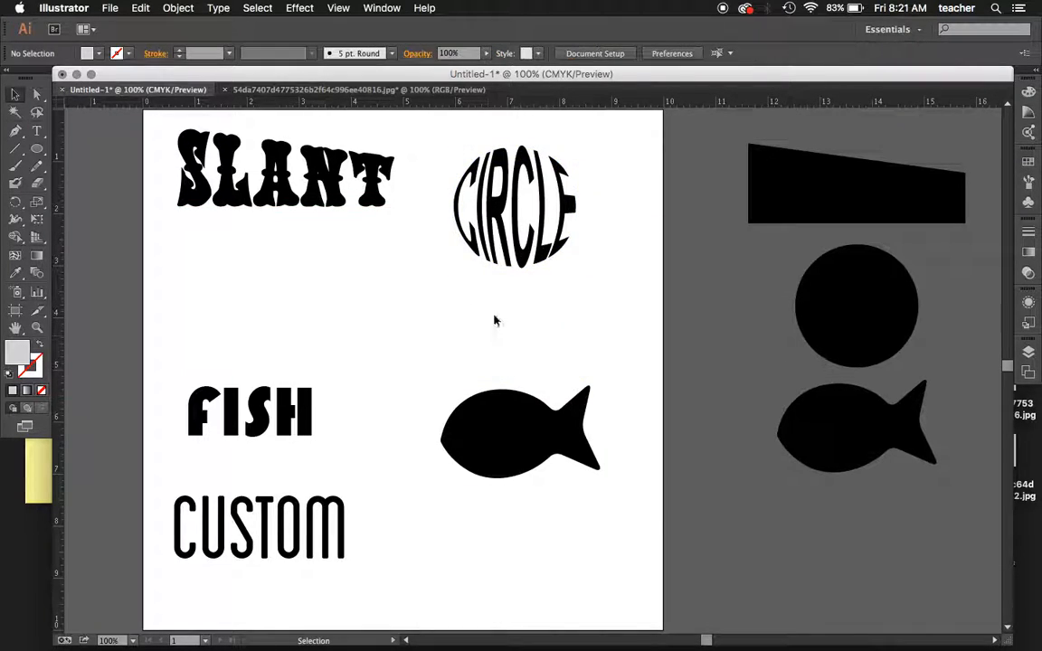
- Enlarge the spare circle from beside the artboard and move it over the warped CIRCLE lettering
{"action": "left_click", "coordinate": [852, 307]}
{"action": "left_click_drag", "start_coordinate": [918, 369], "coordinate": [935, 385]}
{"action": "left_click_drag", "start_coordinate": [884, 344], "coordinate": [546, 237]}
- Fill the enlarged circle with red and send it to the back, behind the CIRCLE lettering
{"action": "left_click", "coordinate": [1030, 161]}
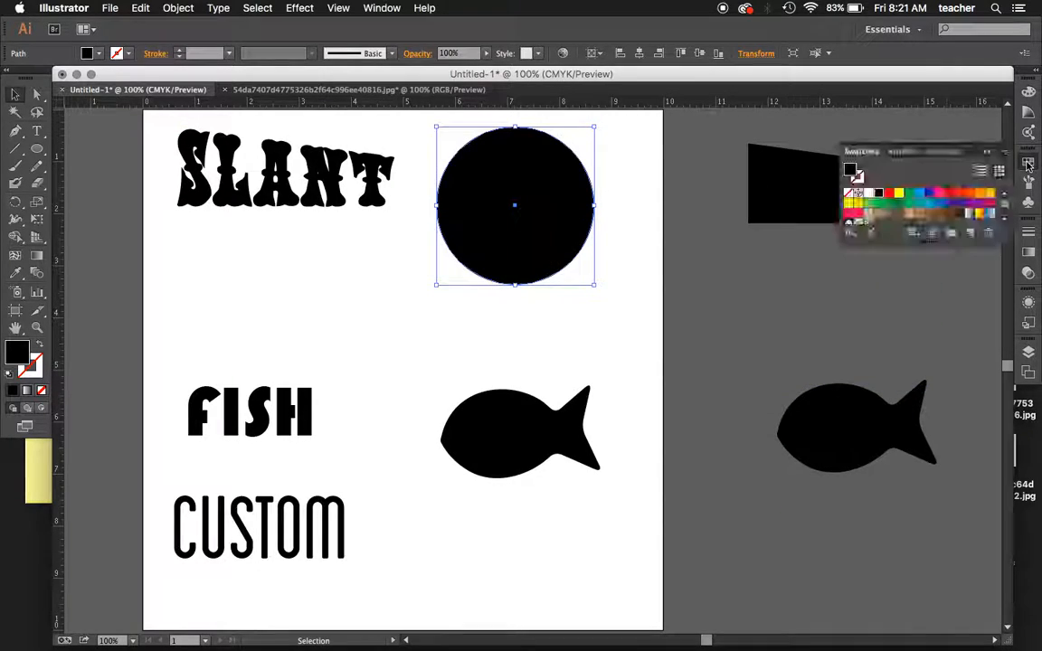
{"action": "left_click", "coordinate": [949, 195]}
{"action": "key", "text": "super+shift+bracketleft"}
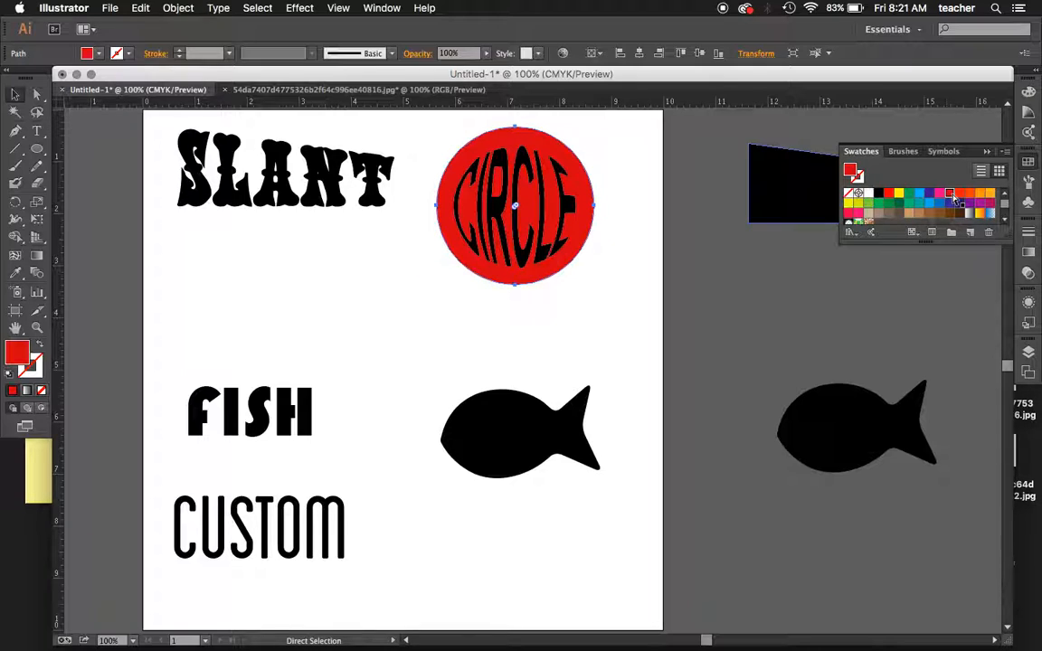
{"action": "left_click", "coordinate": [212, 323]}
- Enlarge the warped CIRCLE lettering about its centre so it nearly fills the red circle
{"action": "left_click", "coordinate": [478, 247]}
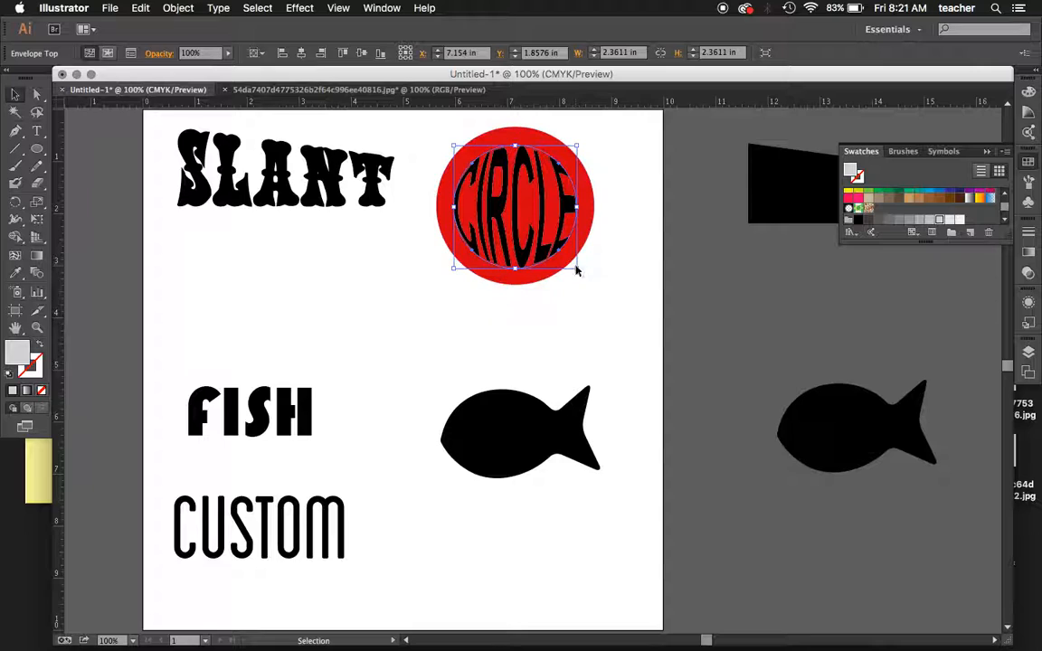
{"action": "mouse_move", "coordinate": [576, 269]}
{"action": "left_mouse_down"}
{"action": "mouse_move", "coordinate": [581, 255]}
{"action": "mouse_move", "coordinate": [593, 274]}
{"action": "left_mouse_up"}
{"action": "left_click", "coordinate": [621, 334]}
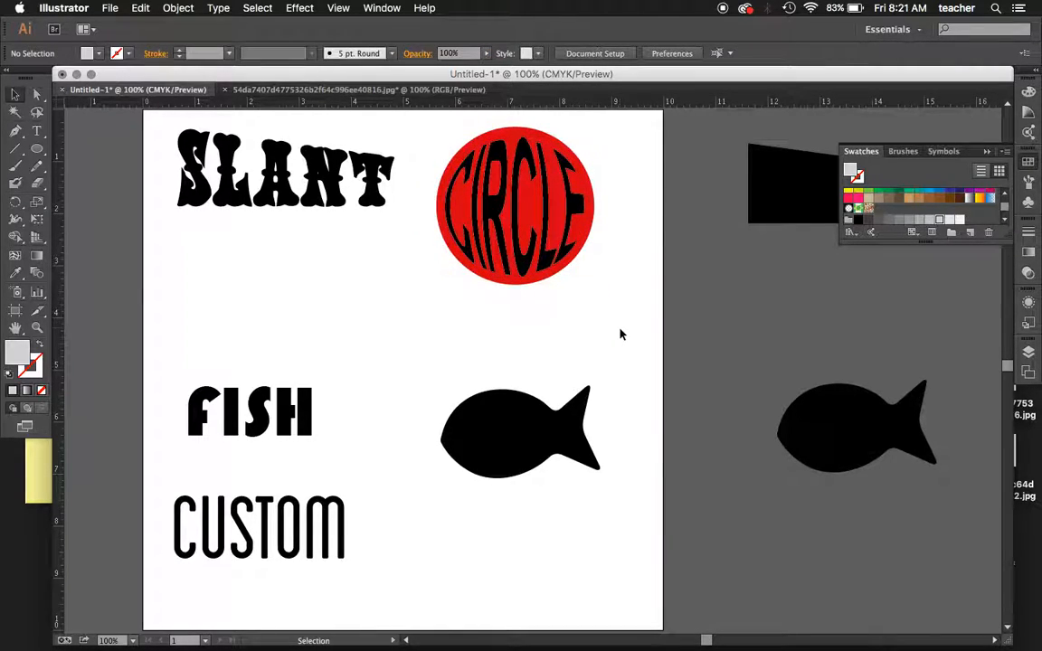
- Envelope-distort the FISH text into the artboard's fish shape with Make with Top Object, and move it below SLANT
{"action": "left_click_drag", "start_coordinate": [251, 337], "coordinate": [496, 437]}
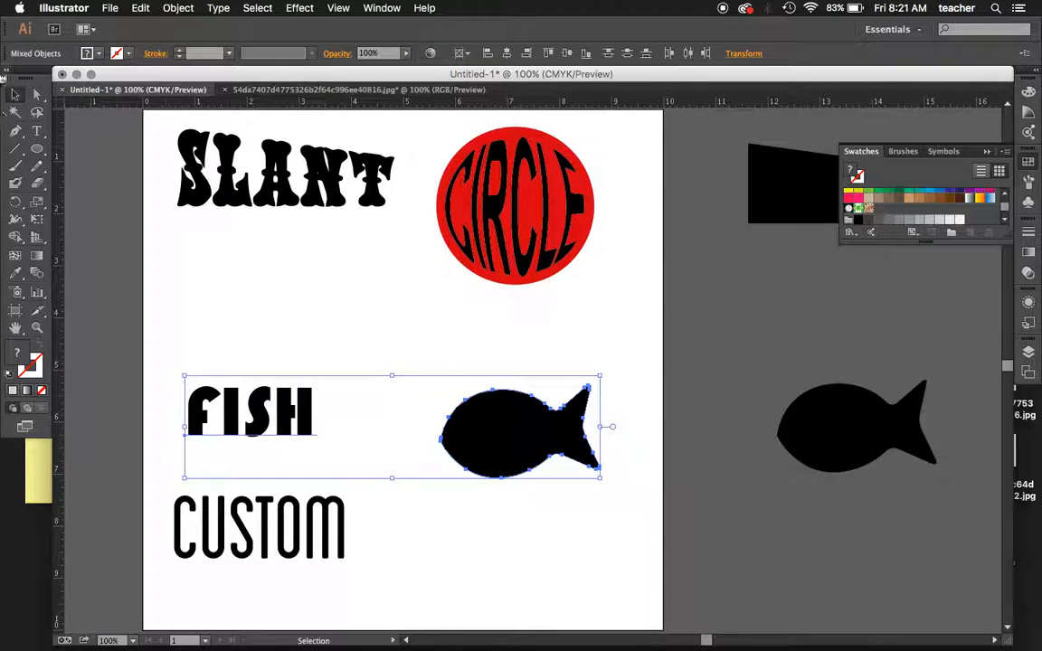
{"action": "left_click", "coordinate": [173, 8]}
{"action": "mouse_move", "coordinate": [199, 336]}
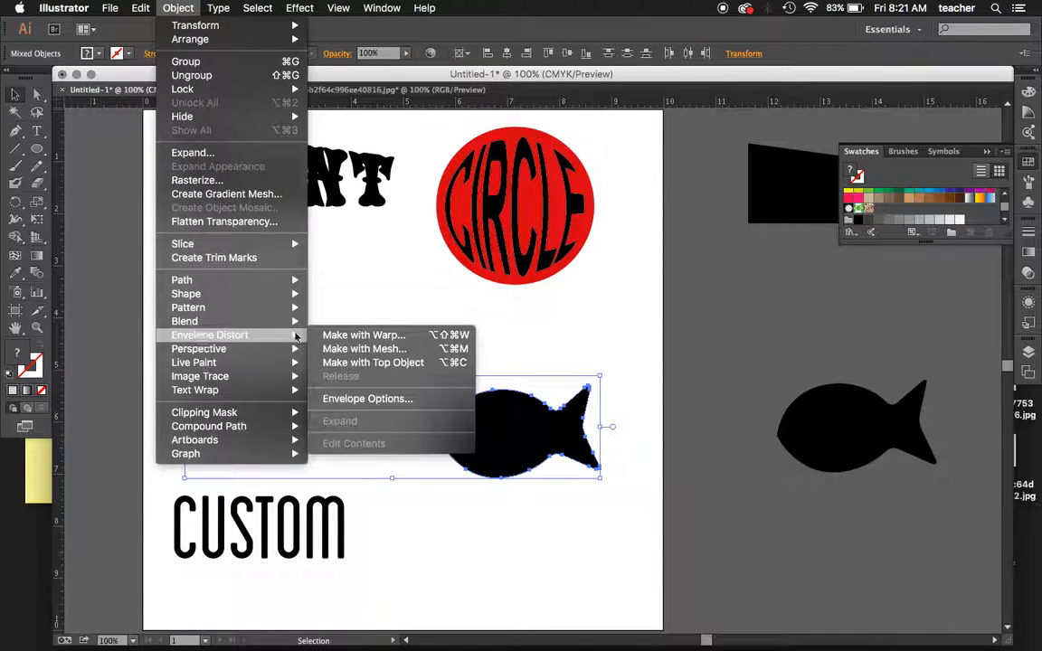
{"action": "left_click", "coordinate": [378, 363]}
{"action": "left_click", "coordinate": [382, 351]}
{"action": "left_click_drag", "start_coordinate": [515, 437], "coordinate": [300, 327]}
{"action": "left_click", "coordinate": [471, 462]}
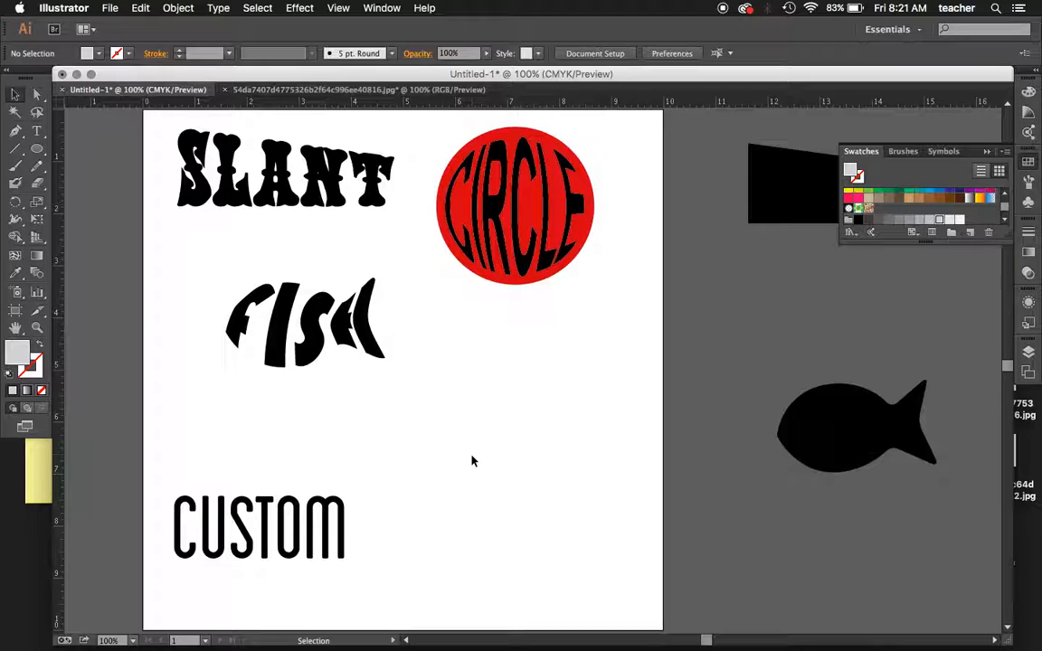
- Move the CUSTOM text toward the artboard's lower centre and apply an envelope mesh with 3 rows and 5 columns, previewing it
{"action": "left_click_drag", "start_coordinate": [298, 531], "coordinate": [486, 516]}
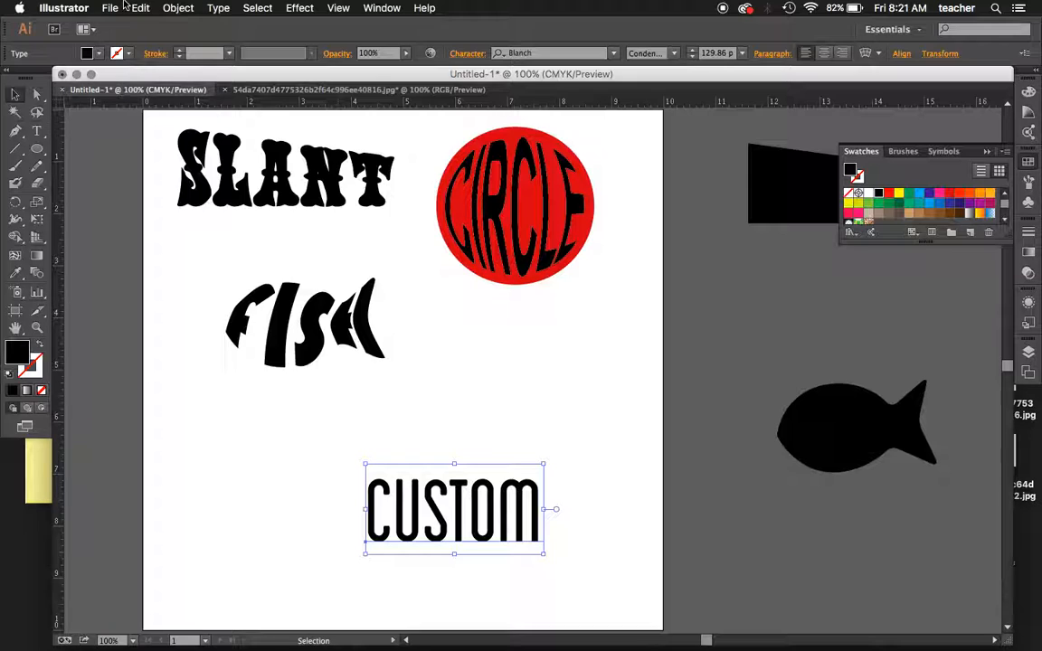
{"action": "left_click", "coordinate": [178, 8]}
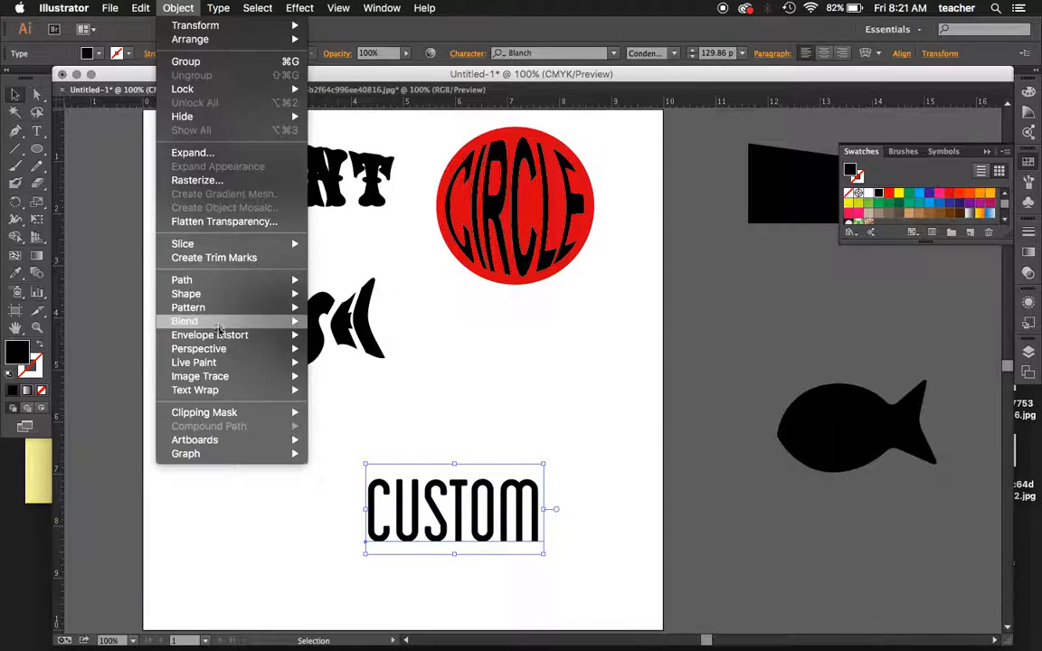
{"action": "mouse_move", "coordinate": [219, 335]}
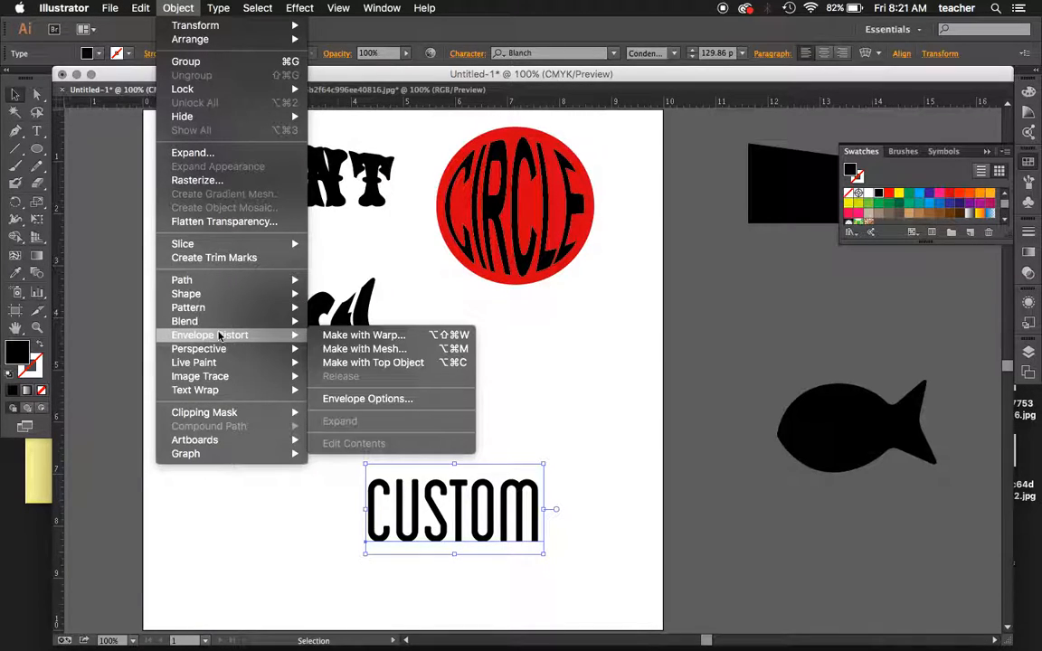
{"action": "left_click", "coordinate": [399, 349]}
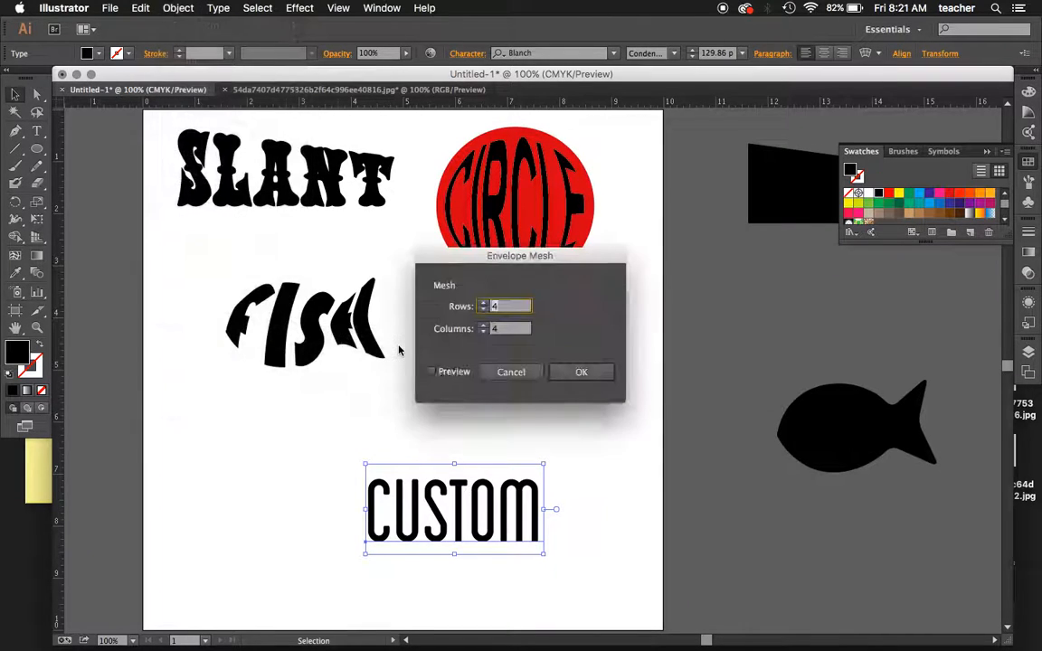
{"action": "left_click", "coordinate": [482, 304]}
{"action": "left_click", "coordinate": [483, 326]}
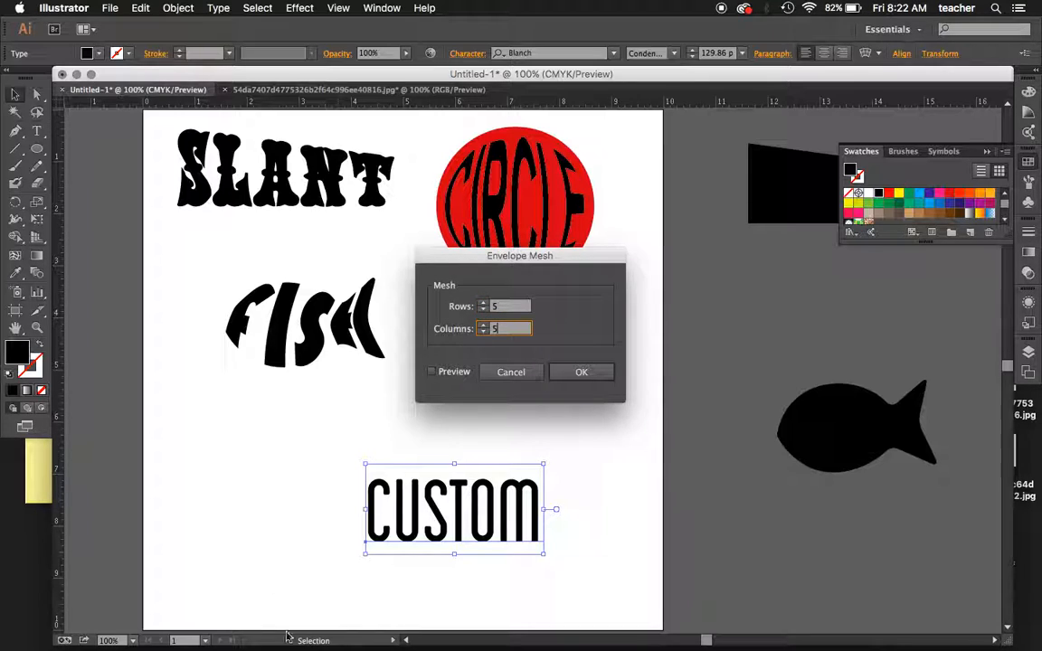
{"action": "left_click", "coordinate": [431, 371]}
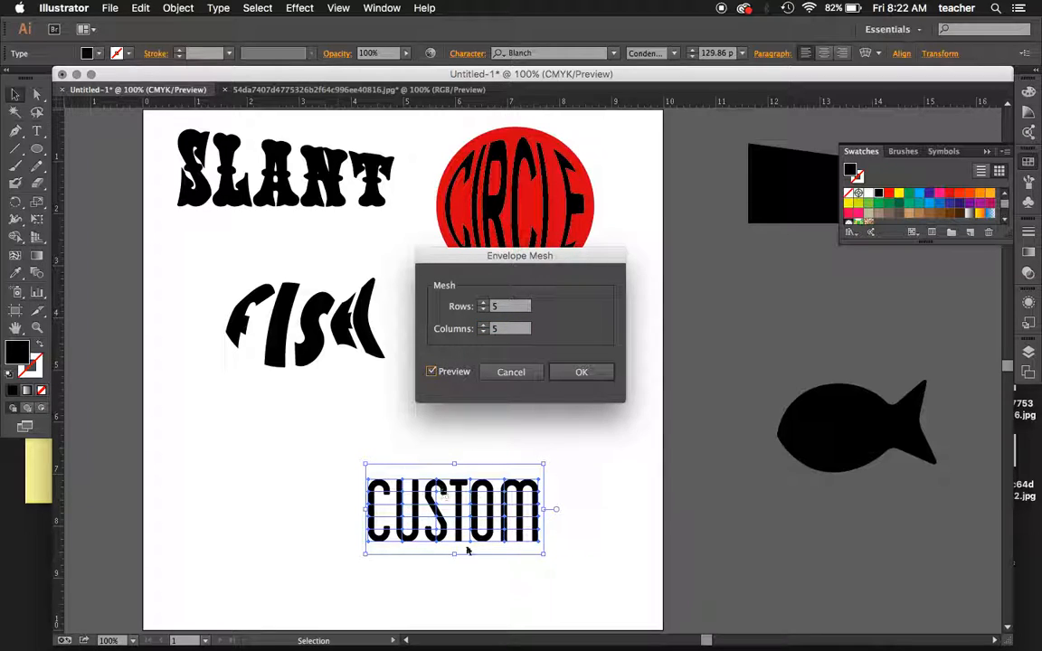
{"action": "left_click", "coordinate": [483, 311]}
{"action": "left_click", "coordinate": [484, 311]}
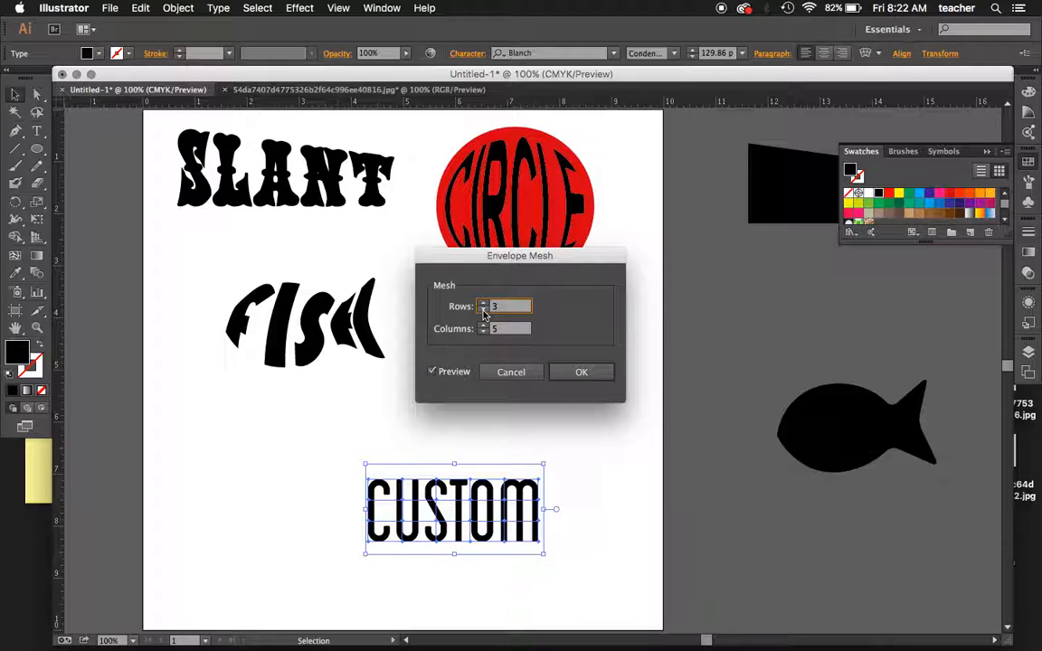
{"action": "left_click", "coordinate": [582, 373]}
- Move the meshed CUSTOM lettering straight up by about 0.65 in and deselect it
{"action": "key", "text": "super+equal"}
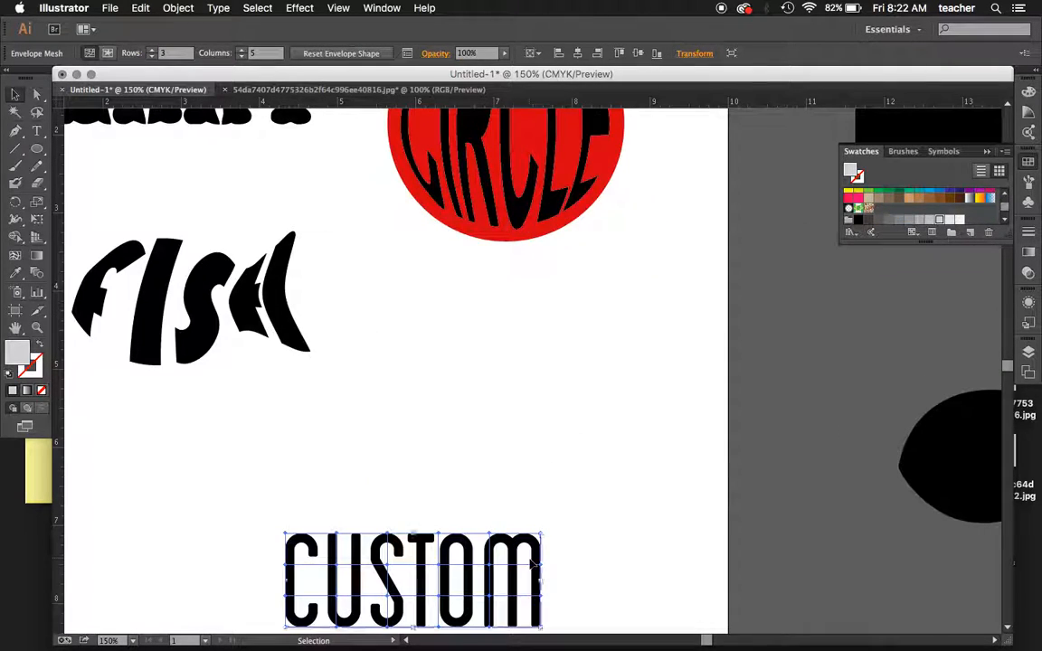
{"action": "scroll", "coordinate": [530, 564], "scroll_direction": "down", "scroll_amount": 3}
{"action": "key", "text": "super+equal"}
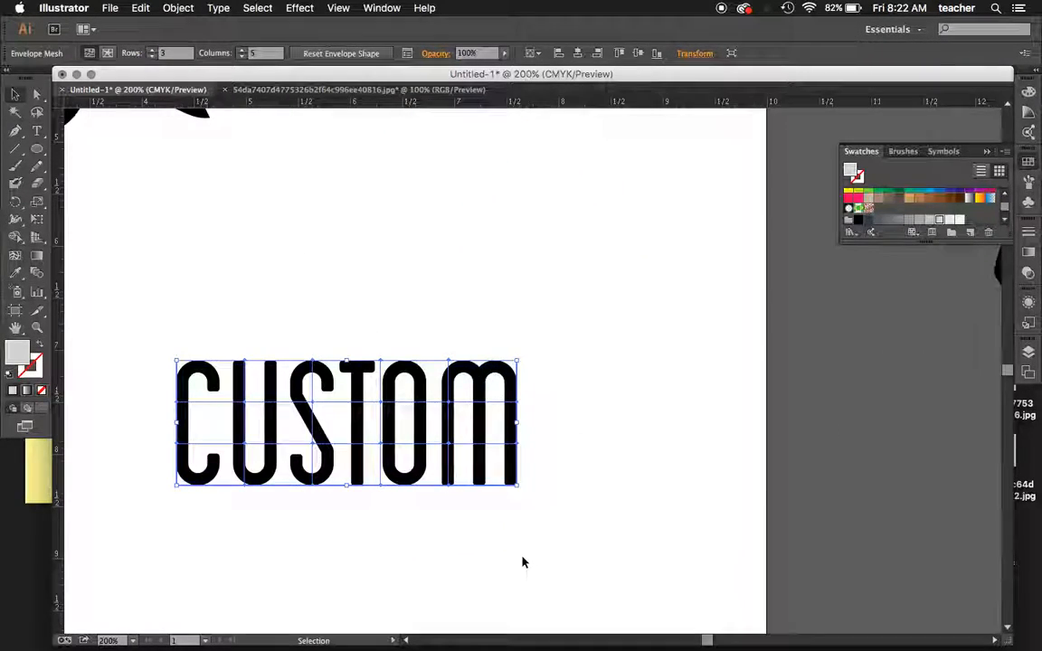
{"action": "scroll", "coordinate": [521, 561], "scroll_direction": "left", "scroll_amount": 5}
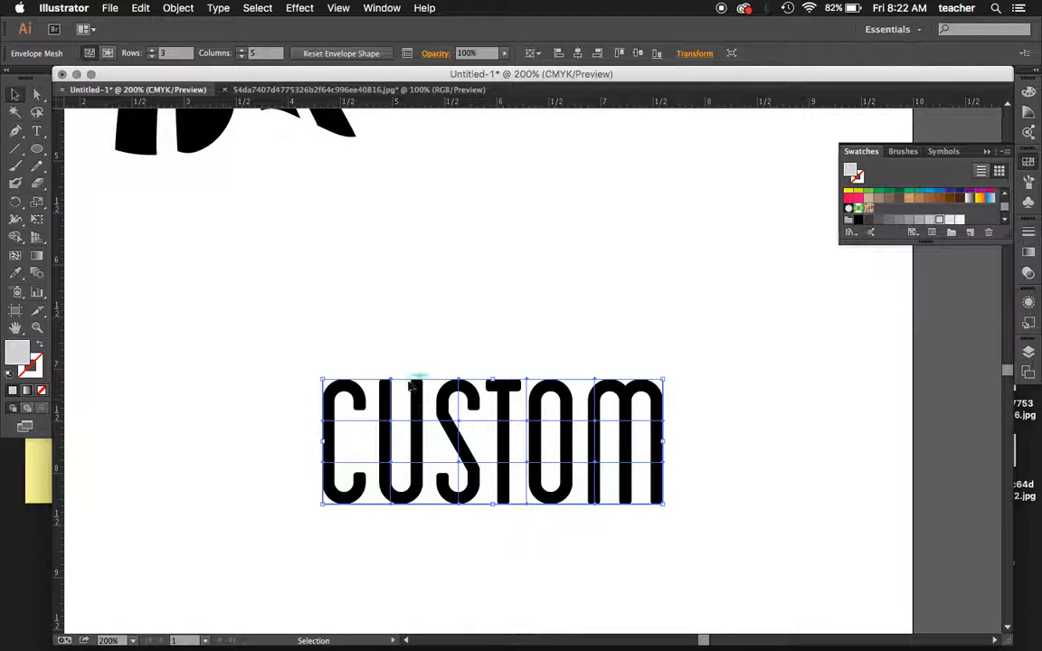
{"action": "left_click", "coordinate": [36, 94]}
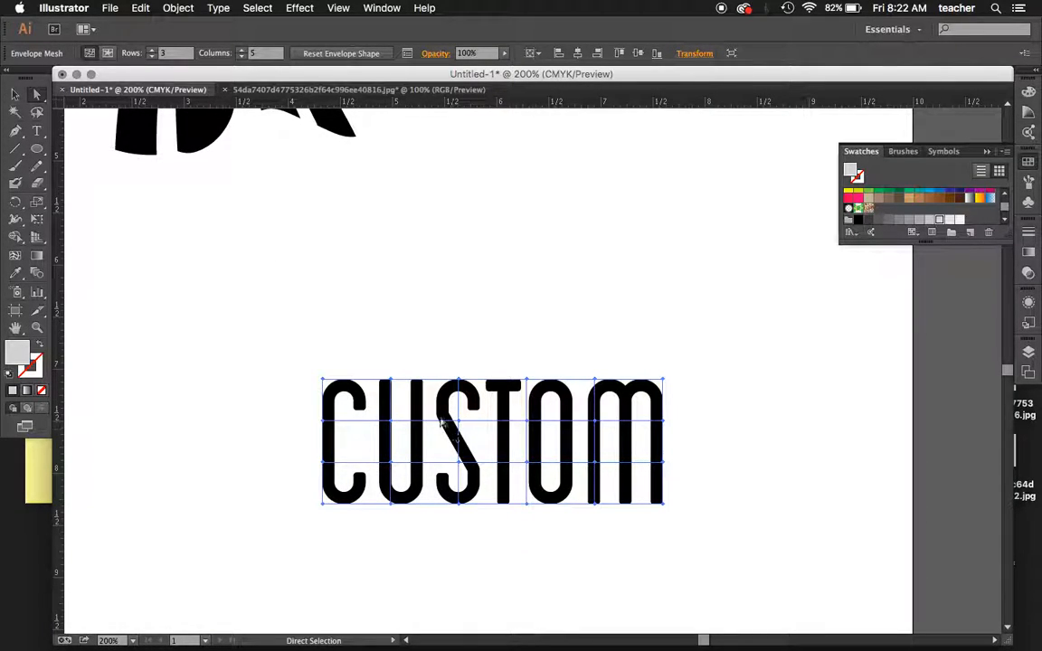
{"action": "left_click_drag", "start_coordinate": [494, 386], "coordinate": [493, 314]}
{"action": "left_click", "coordinate": [500, 284]}
- Pull the mesh point above the S upward, and lower the bottom-edge mesh points from the S across to the M's outer corner
{"action": "left_click", "coordinate": [493, 308]}
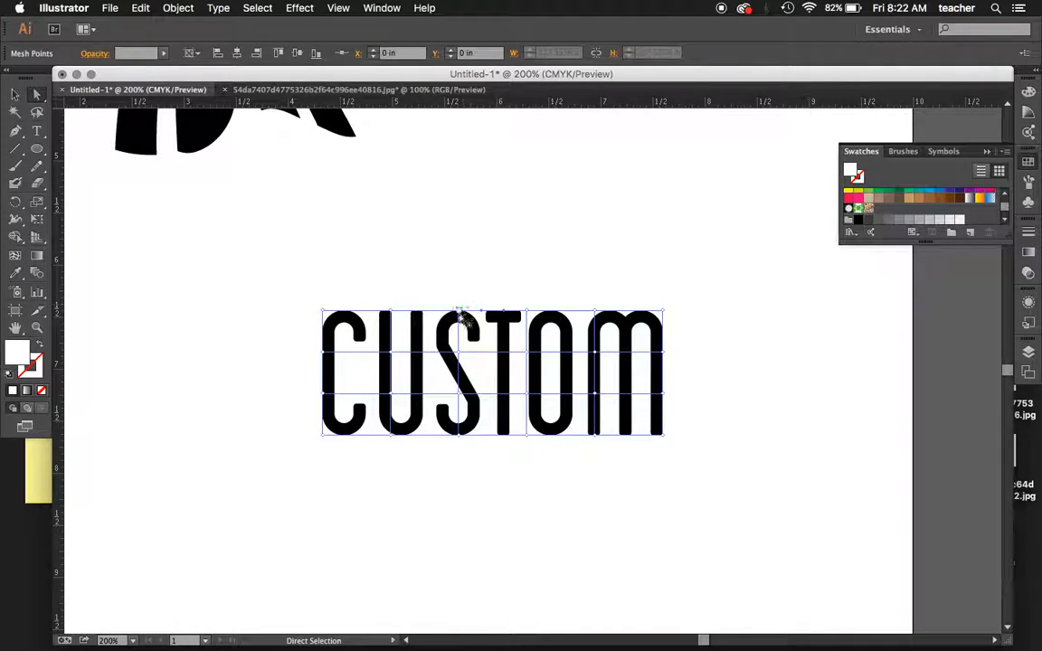
{"action": "left_click_drag", "start_coordinate": [458, 310], "coordinate": [457, 284]}
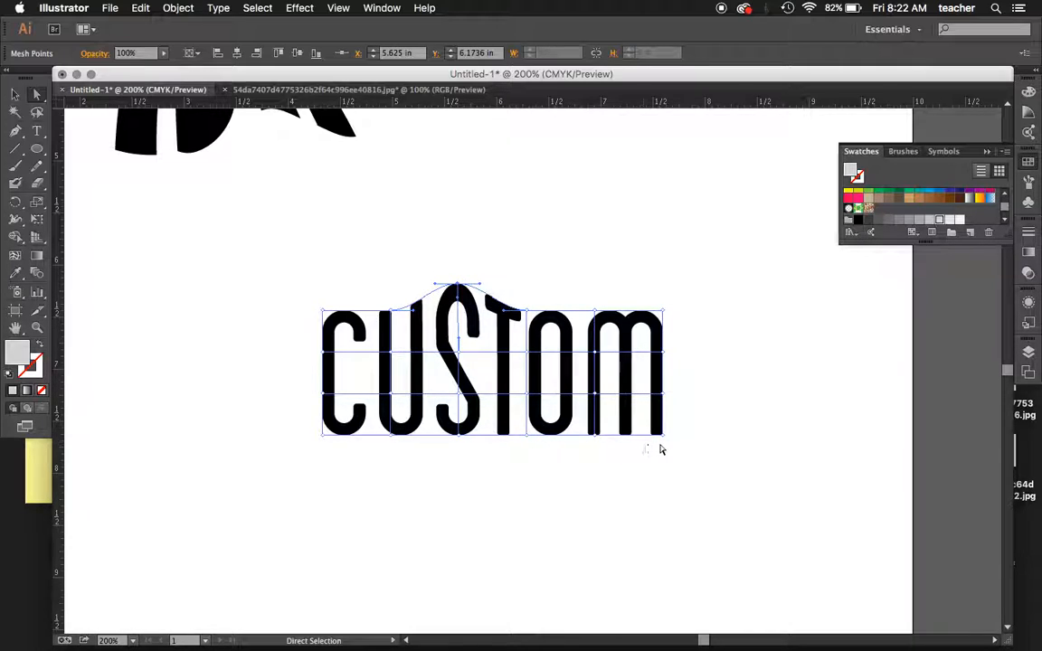
{"action": "left_click_drag", "start_coordinate": [663, 435], "coordinate": [663, 469]}
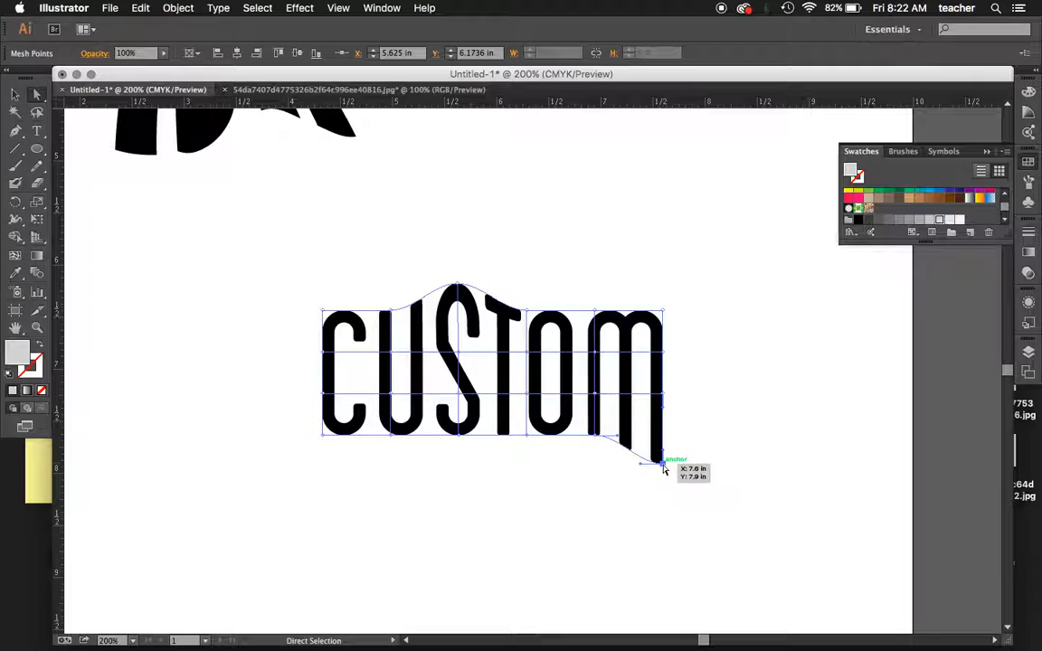
{"action": "left_click_drag", "start_coordinate": [597, 436], "coordinate": [593, 463]}
{"action": "left_click_drag", "start_coordinate": [527, 436], "coordinate": [530, 449]}
{"action": "left_click_drag", "start_coordinate": [458, 438], "coordinate": [456, 451]}
- Reshape the C and U by raising their top mesh points, lowering the bottom point at the U, and pulling the C's bottom corner outward and up
{"action": "left_click_drag", "start_coordinate": [327, 312], "coordinate": [310, 295]}
{"action": "left_click_drag", "start_coordinate": [392, 316], "coordinate": [391, 292]}
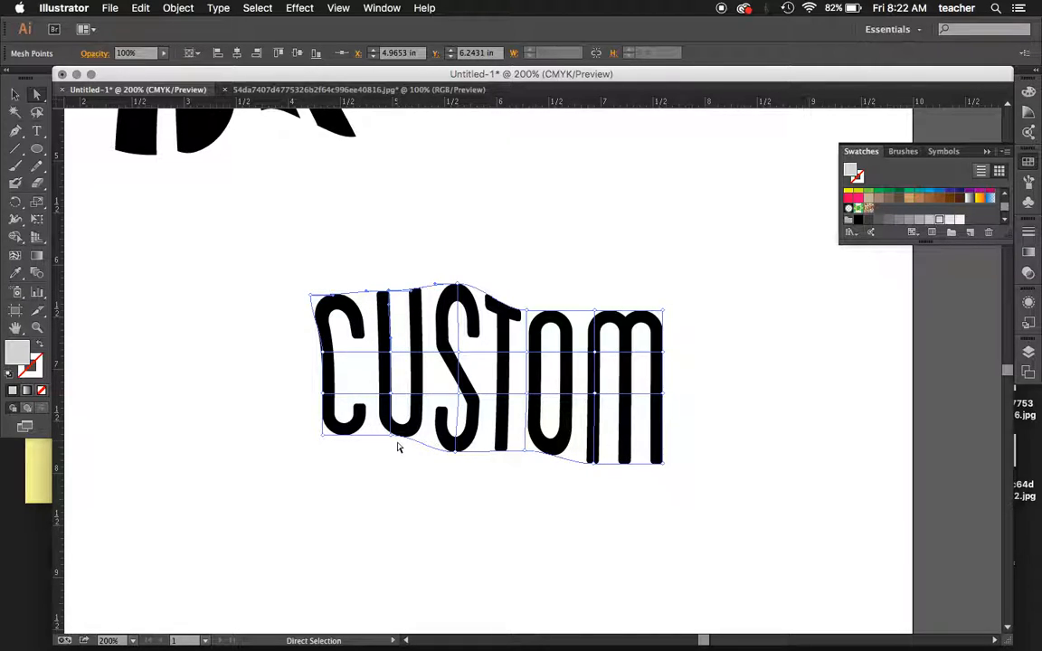
{"action": "left_click_drag", "start_coordinate": [394, 437], "coordinate": [385, 471]}
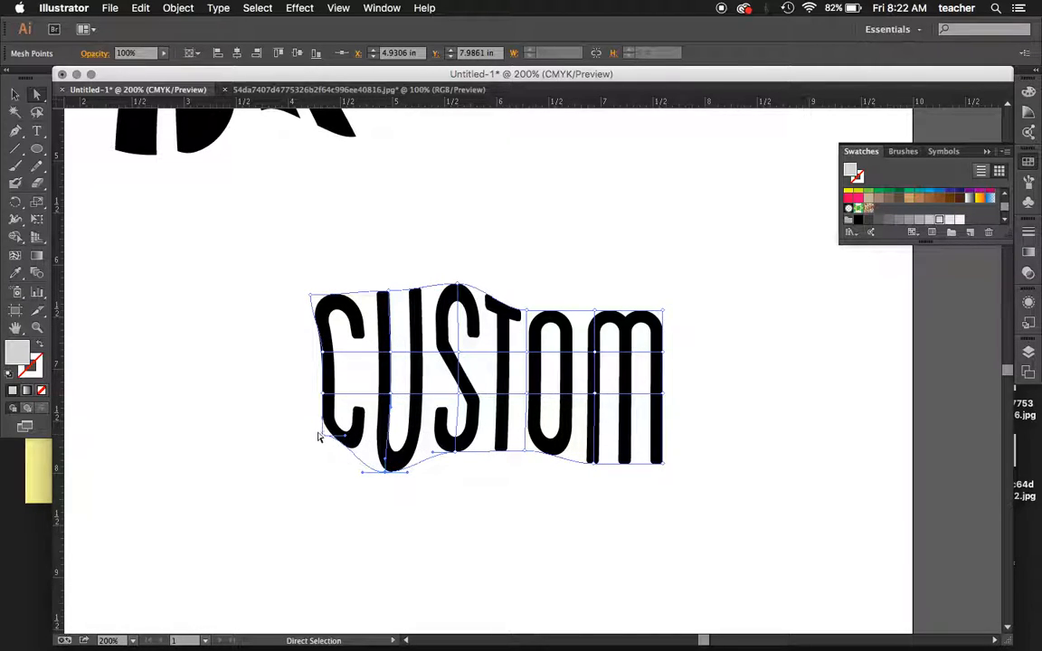
{"action": "left_click_drag", "start_coordinate": [324, 435], "coordinate": [303, 412]}
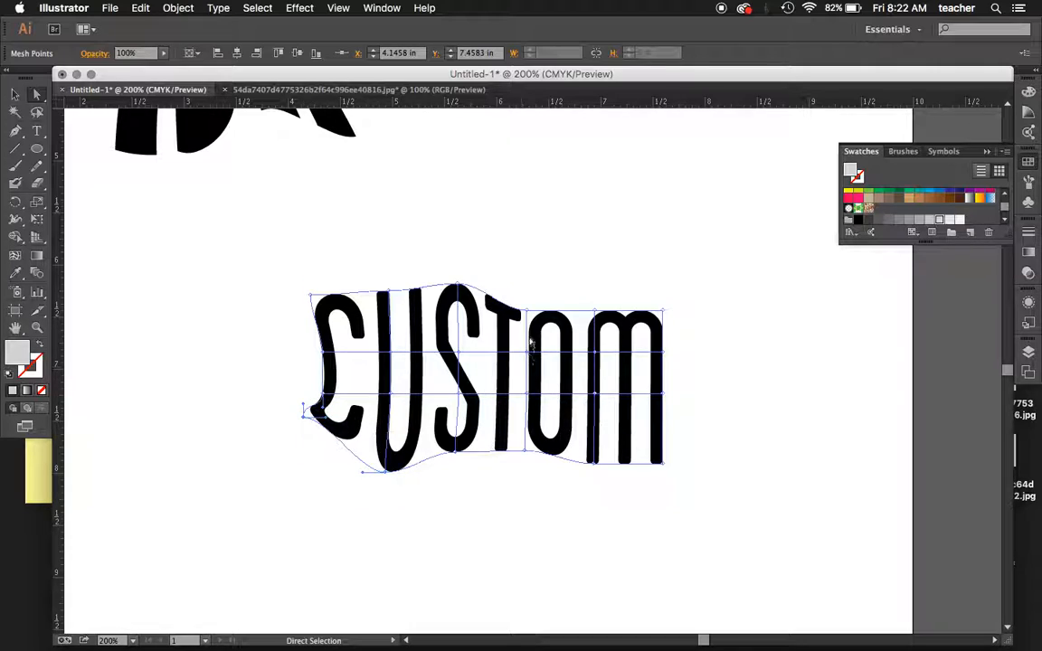
- Raise the top mesh points beside the O and M, and pull the M's bottom outer corner down and inward
{"action": "left_click_drag", "start_coordinate": [531, 316], "coordinate": [542, 290]}
{"action": "left_click_drag", "start_coordinate": [597, 313], "coordinate": [614, 287]}
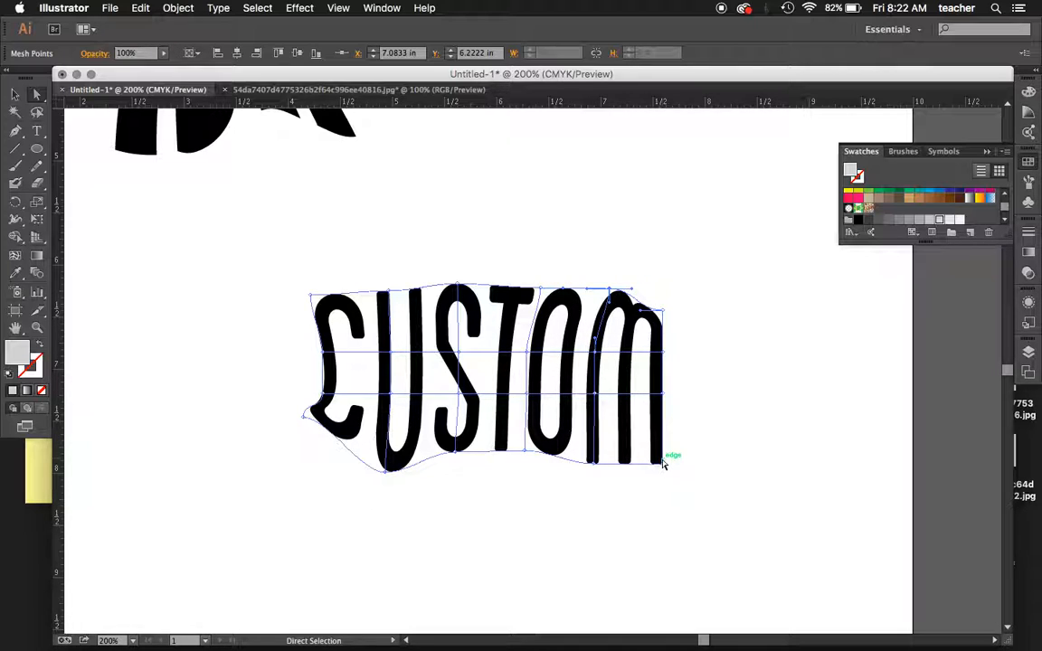
{"action": "left_click_drag", "start_coordinate": [664, 465], "coordinate": [635, 496]}
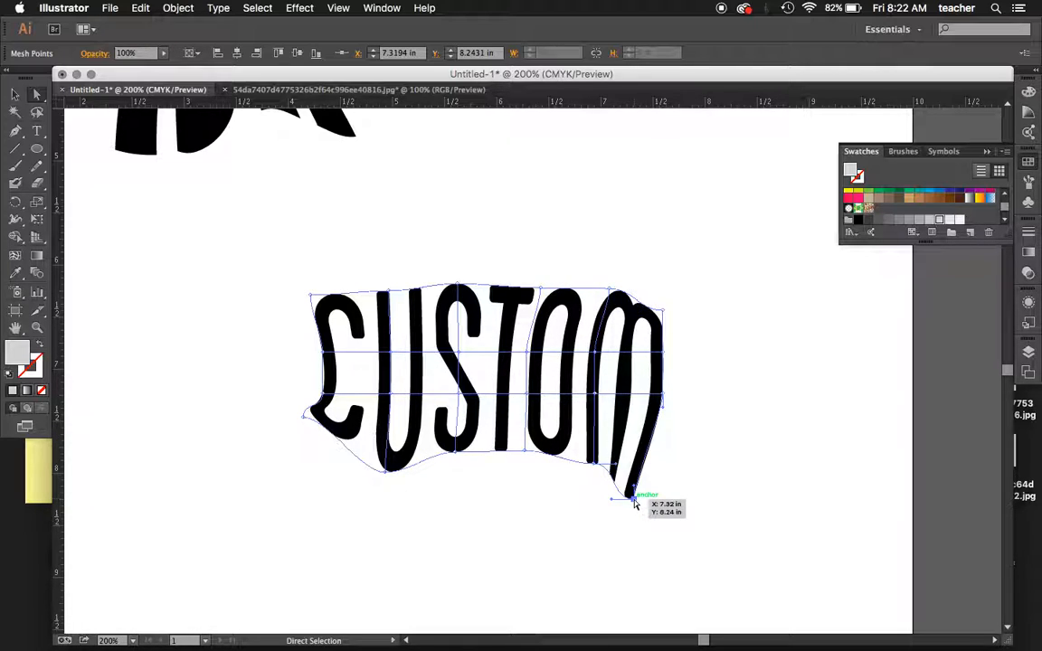
- Shift the top mesh points of the C, U and S up and toward the word's middle, lower the U's peak slightly, and deselect the lettering
{"action": "left_click_drag", "start_coordinate": [312, 295], "coordinate": [407, 244]}
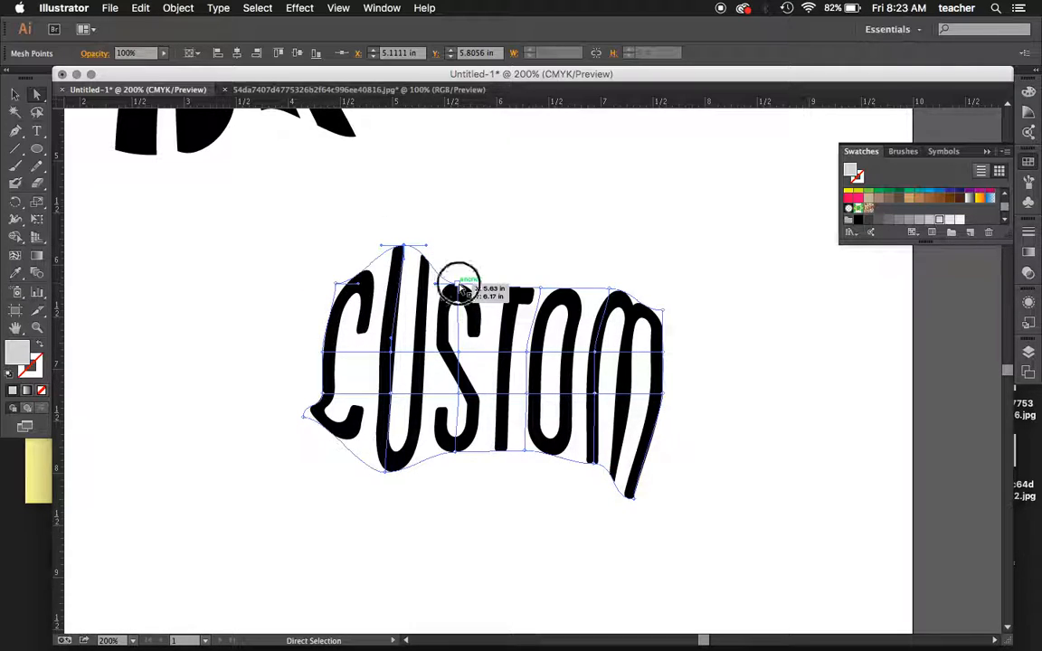
{"action": "left_click_drag", "start_coordinate": [458, 286], "coordinate": [482, 269]}
{"action": "left_click_drag", "start_coordinate": [409, 246], "coordinate": [405, 264]}
{"action": "left_click", "coordinate": [403, 206]}
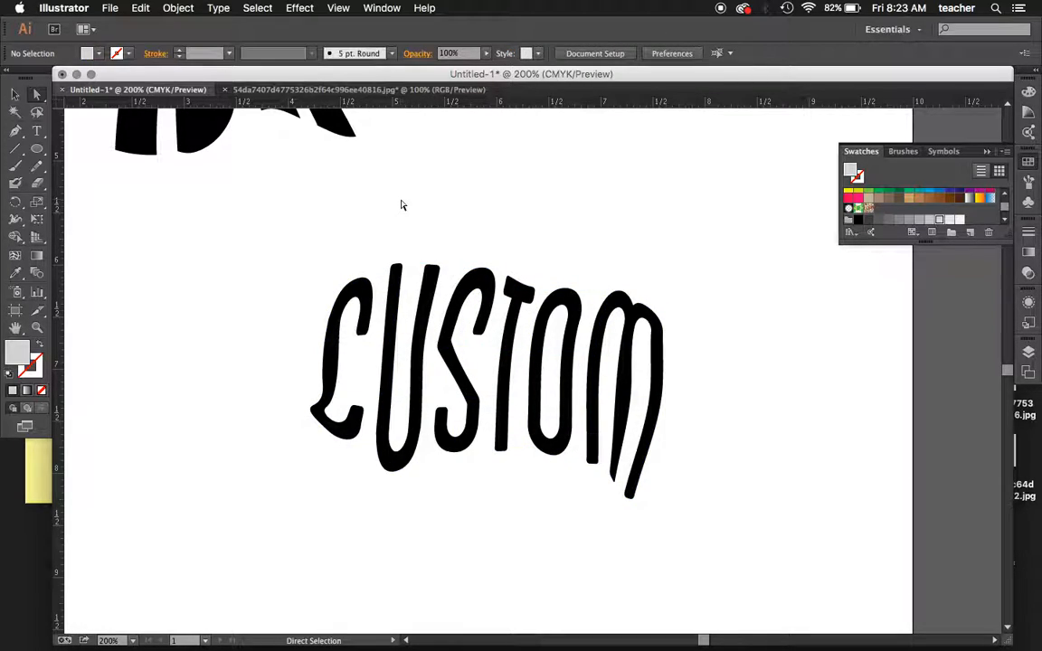
- Review the whole artboard with the four warped words and the source shapes beside it
{"action": "key", "text": "super+minus"}
{"action": "key", "text": "super+minus"}
{"action": "key", "text": "super+minus"}
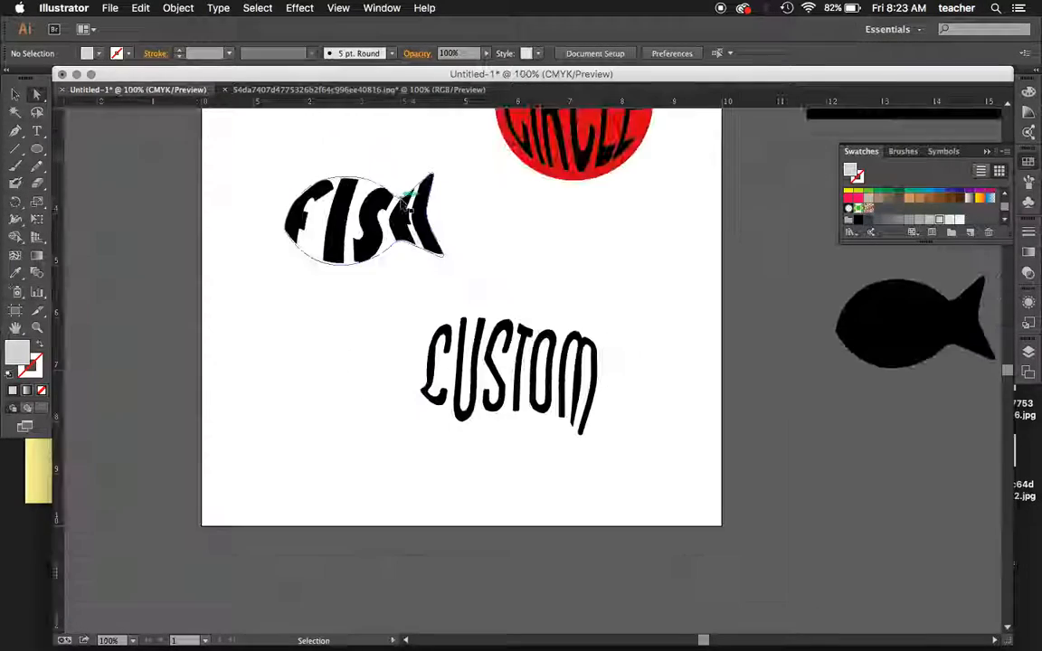
{"action": "scroll", "coordinate": [402, 207], "scroll_direction": "down", "scroll_amount": 2}
{"action": "scroll", "coordinate": [402, 206], "scroll_direction": "up", "scroll_amount": 5}
{"action": "scroll", "coordinate": [403, 206], "scroll_direction": "right", "scroll_amount": 2}
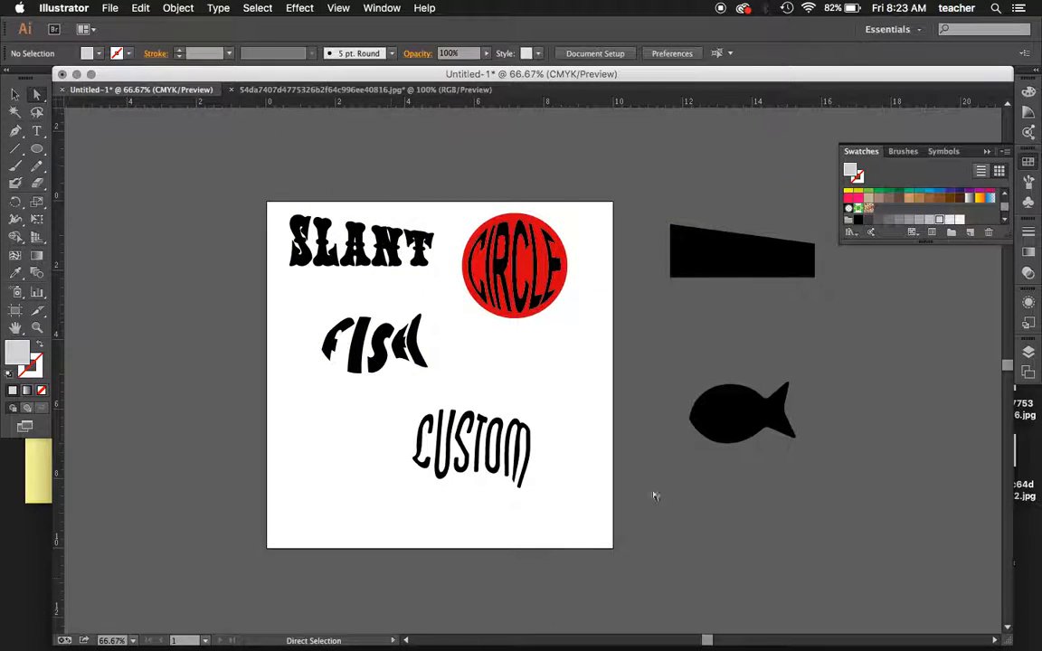